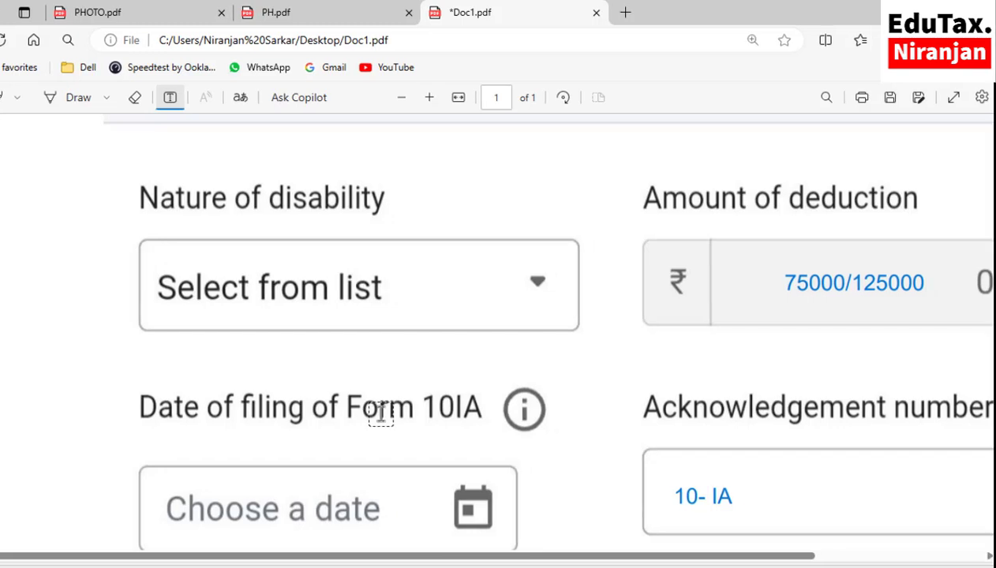
scroll(445, 394, down, 2)
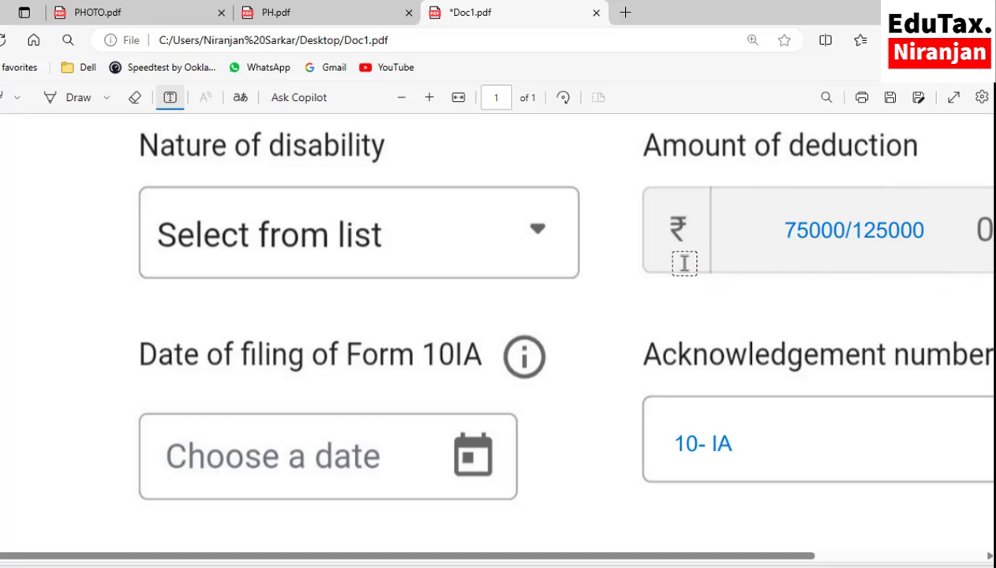
scroll(683, 261, down, 3)
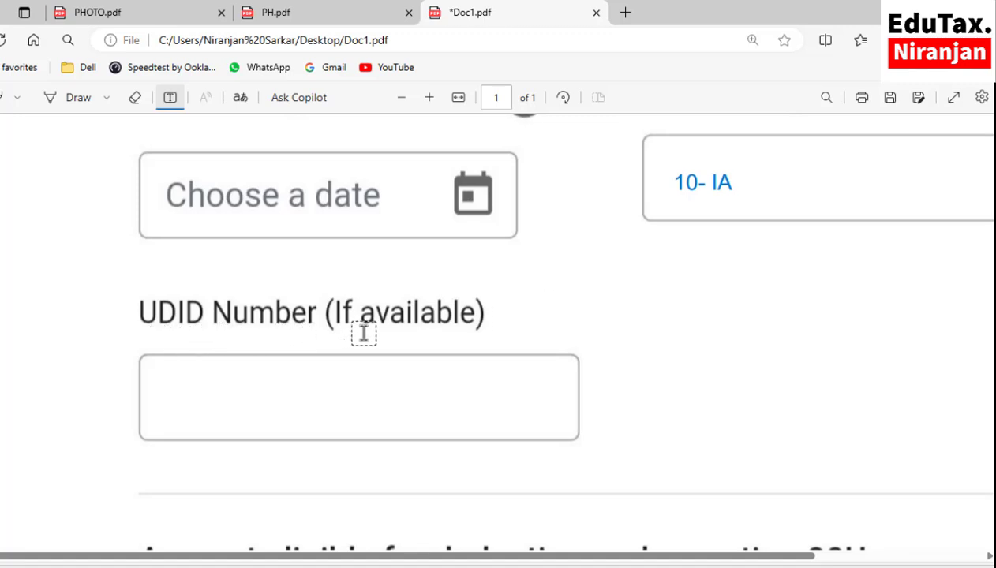
click(212, 399)
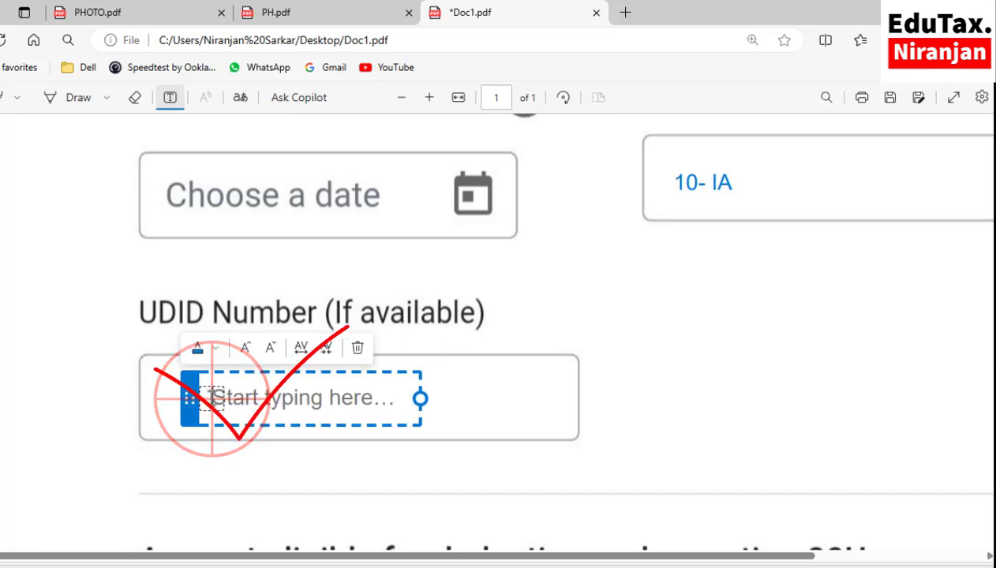
click(639, 364)
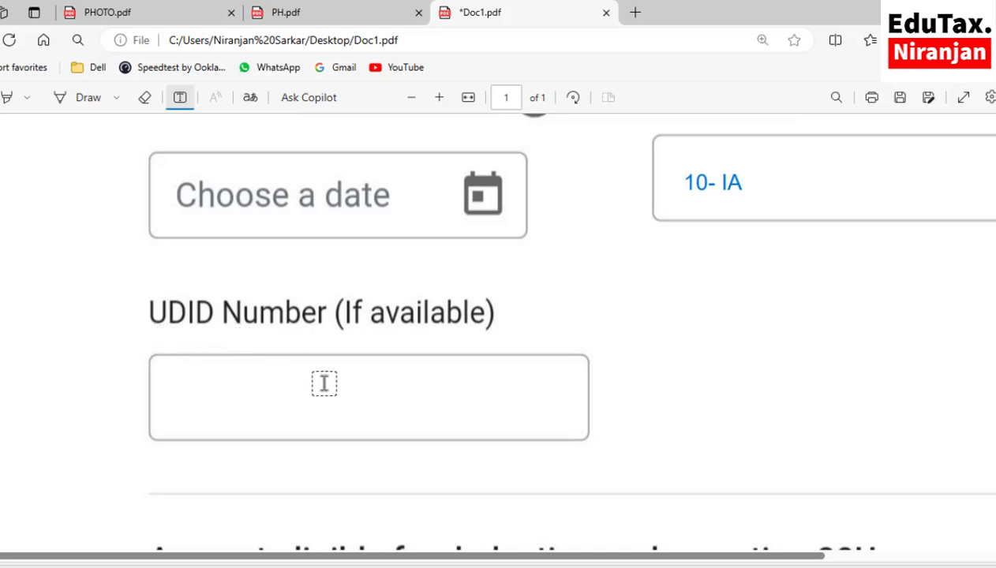
scroll(344, 335, up, 1)
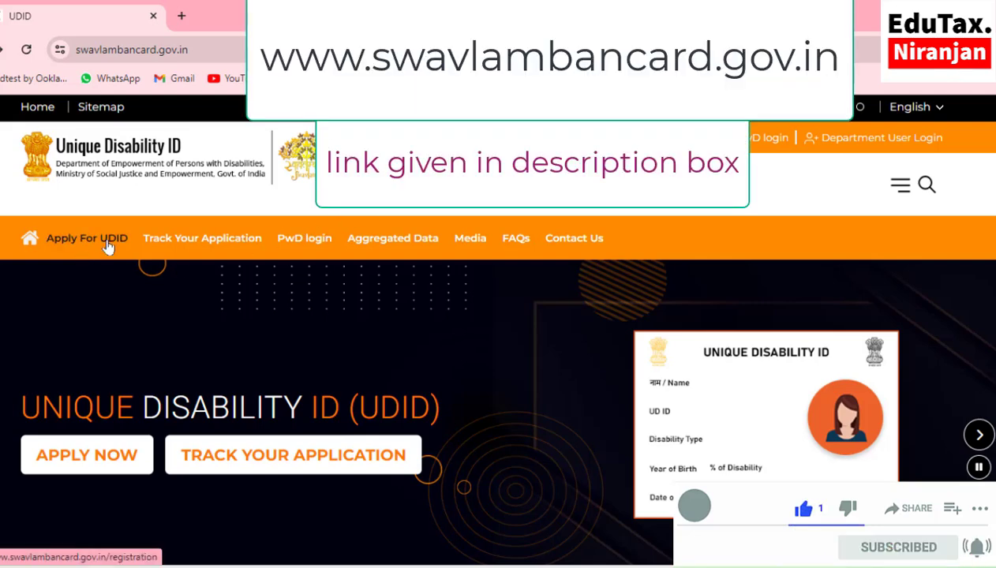
- Open the Apply for UDID registration form and leave the regional language set to Hindi
click(107, 241)
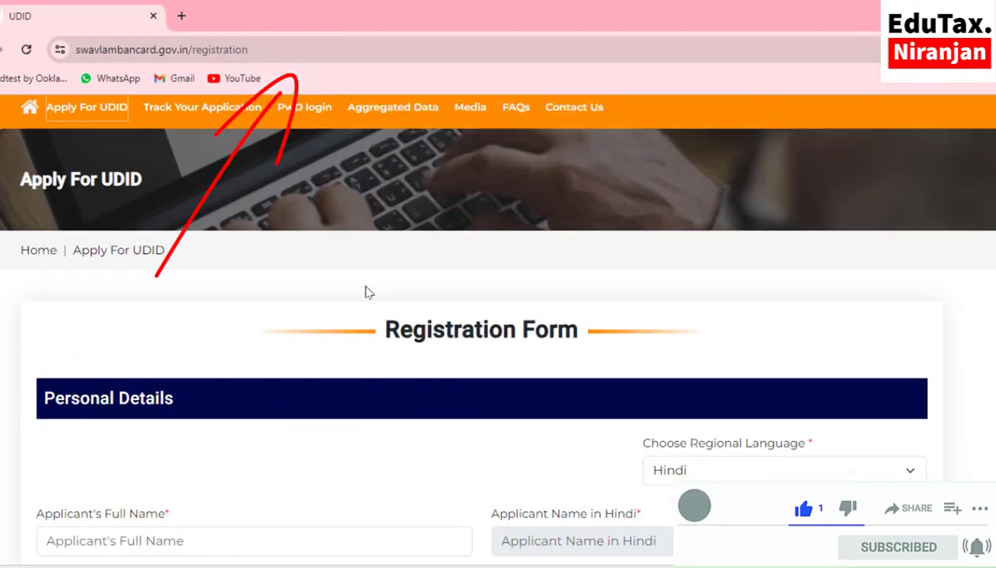
scroll(367, 291, down, 1)
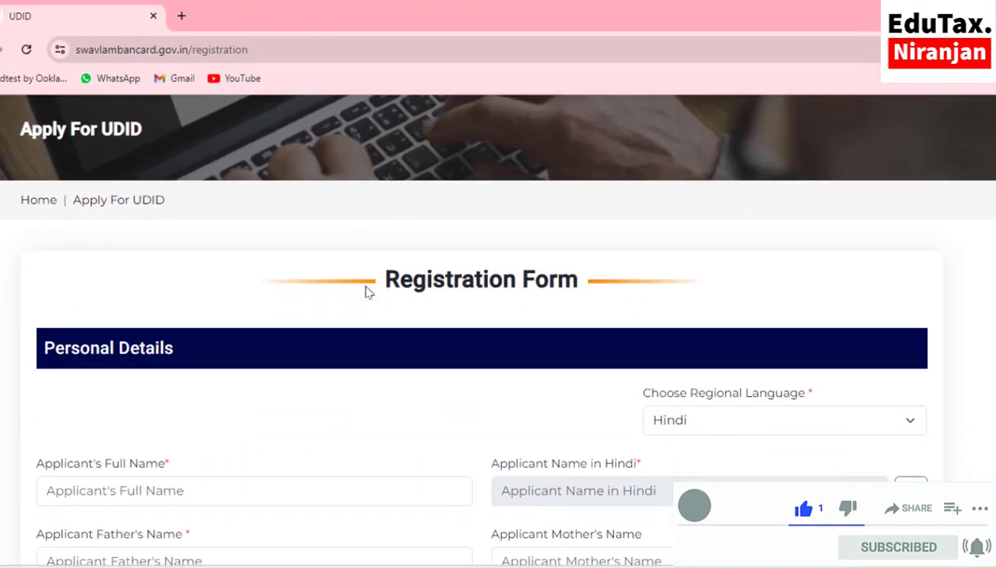
scroll(370, 290, down, 1)
scroll(373, 290, up, 1)
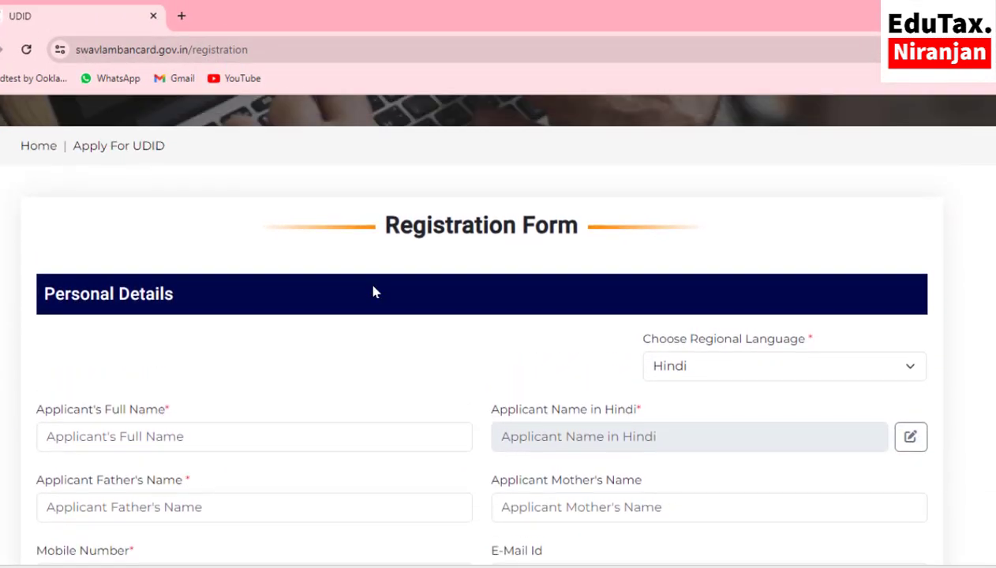
scroll(372, 289, down, 1)
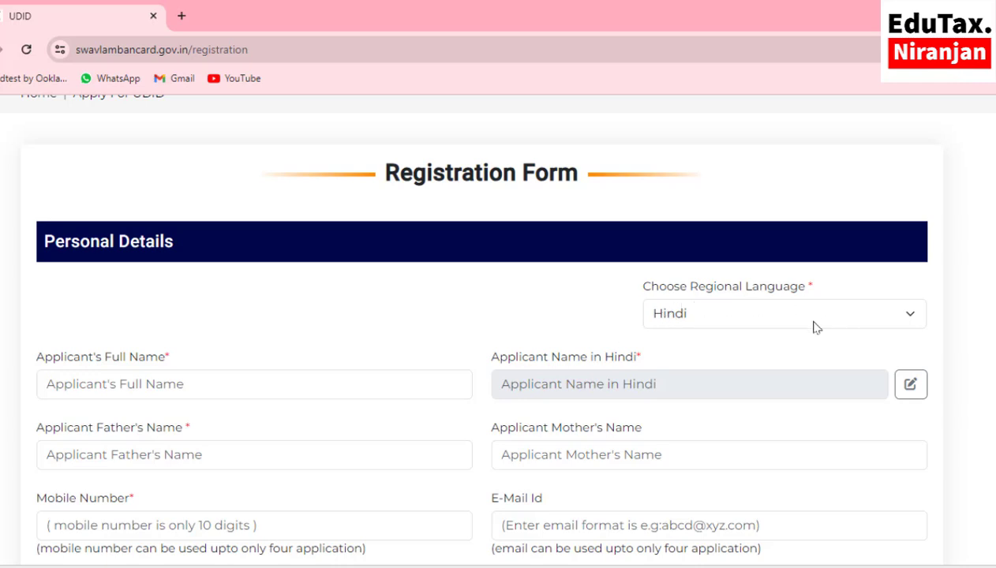
click(905, 313)
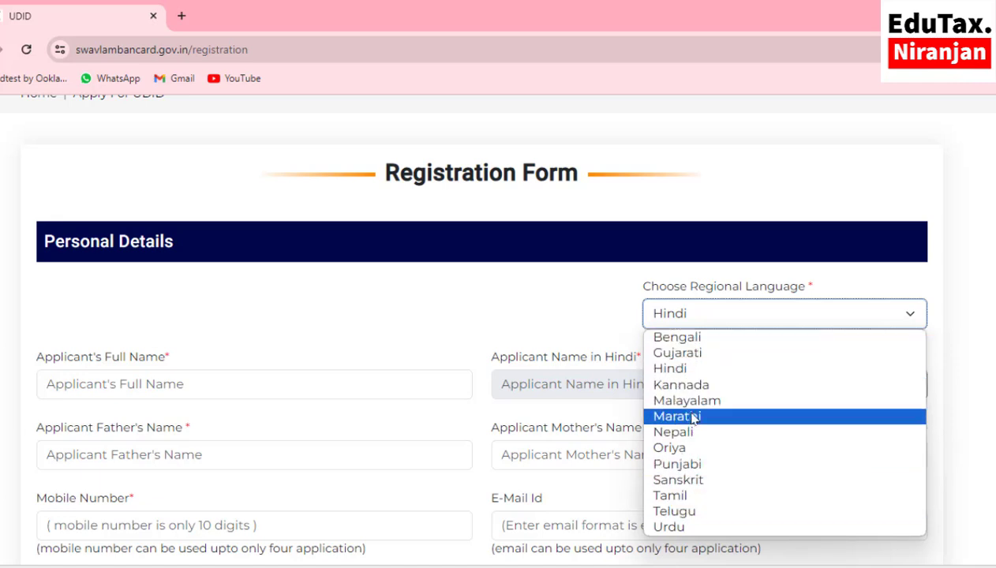
click(547, 311)
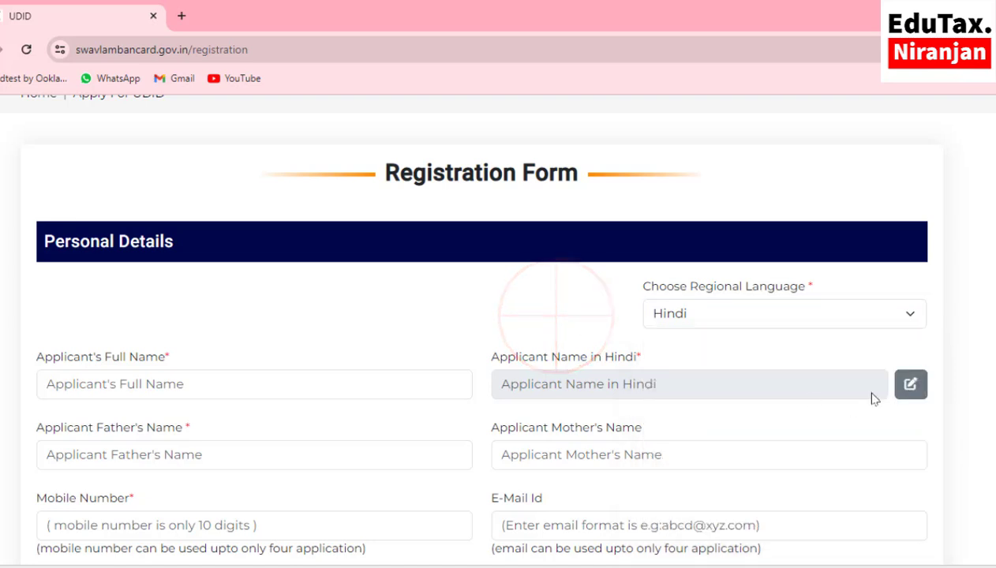
- Enter the applicant's name and personal details, and set gender to Male
click(67, 379)
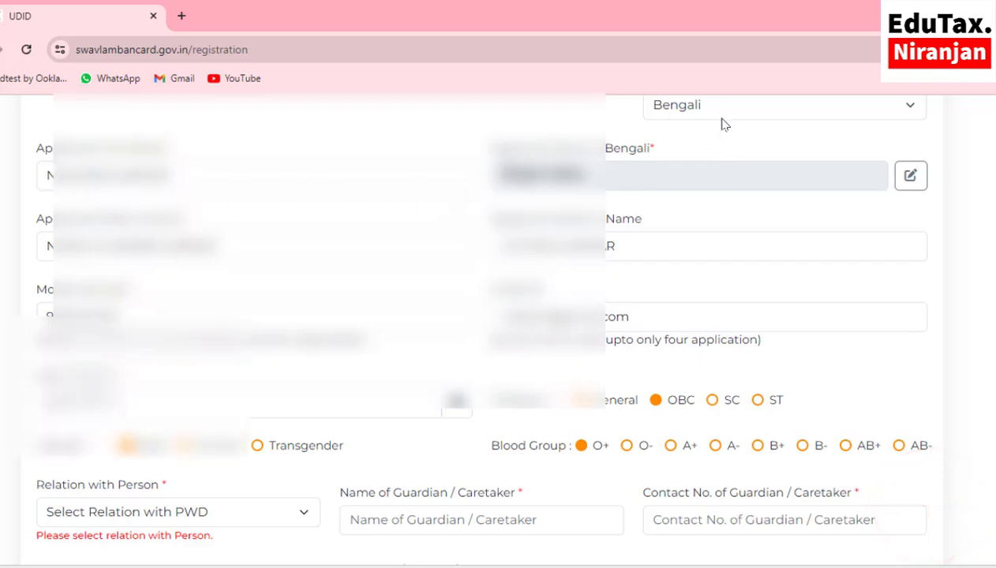
scroll(659, 208, up, 1)
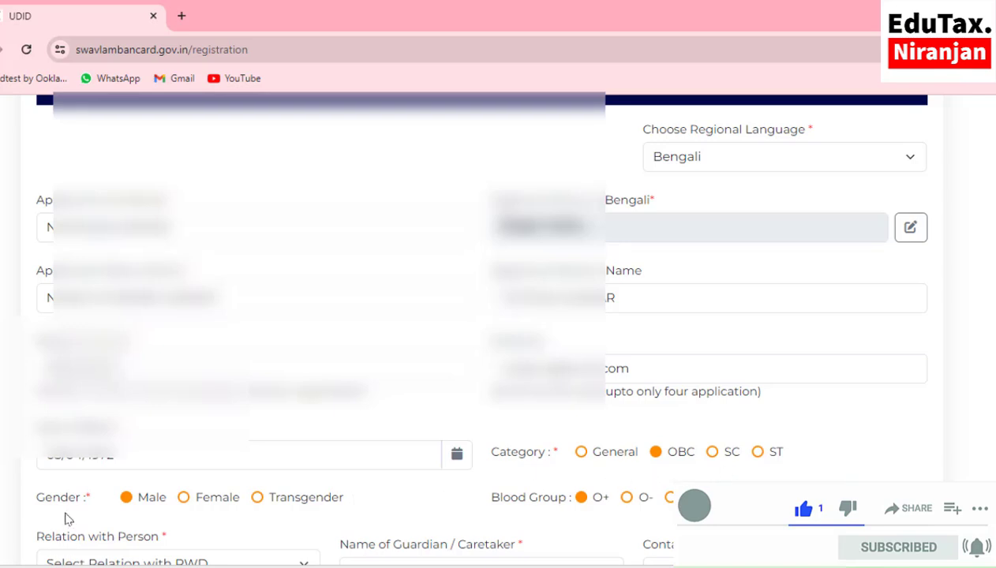
click(184, 499)
click(127, 498)
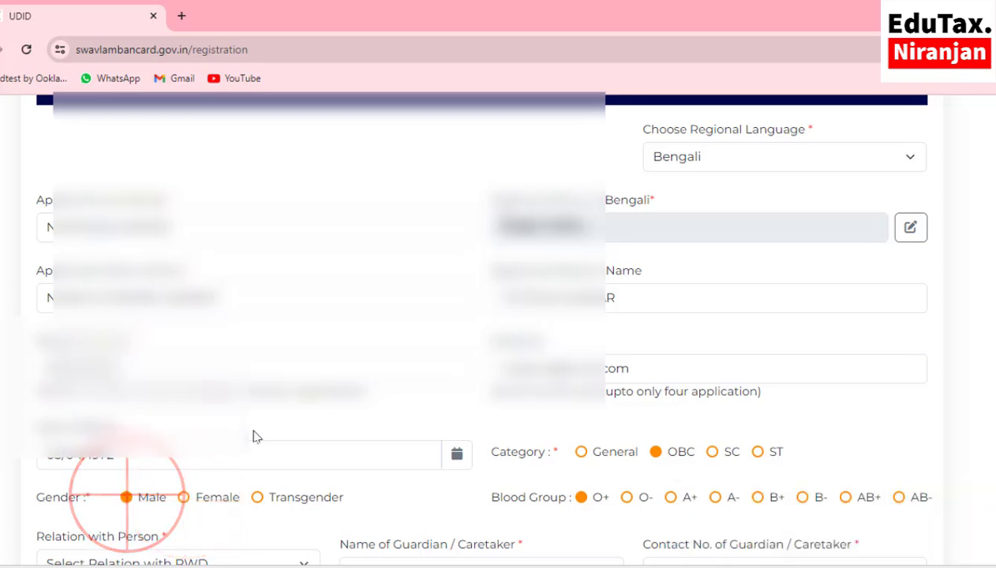
scroll(251, 435, down, 2)
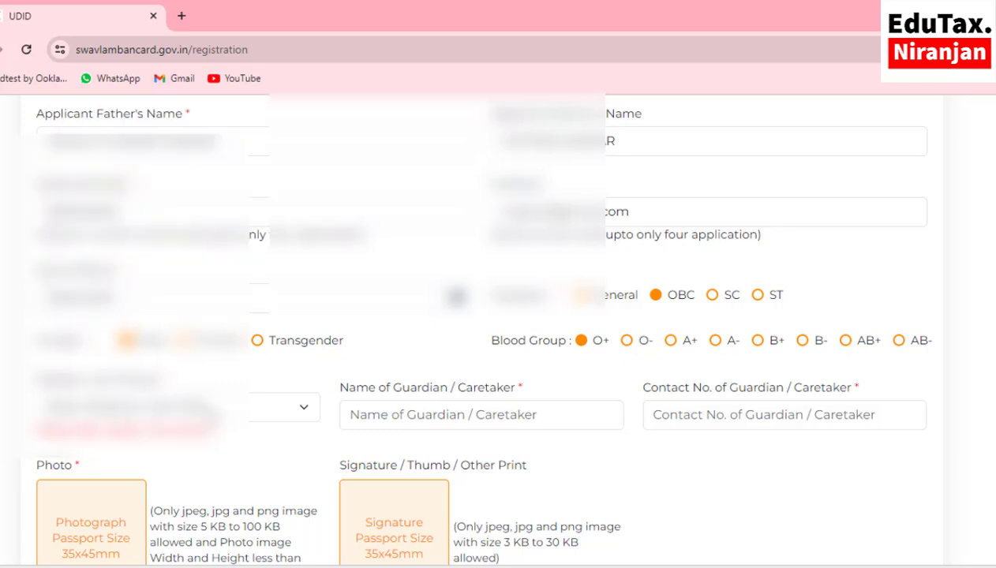
- Choose Self in the Relation with Person dropdown
click(219, 410)
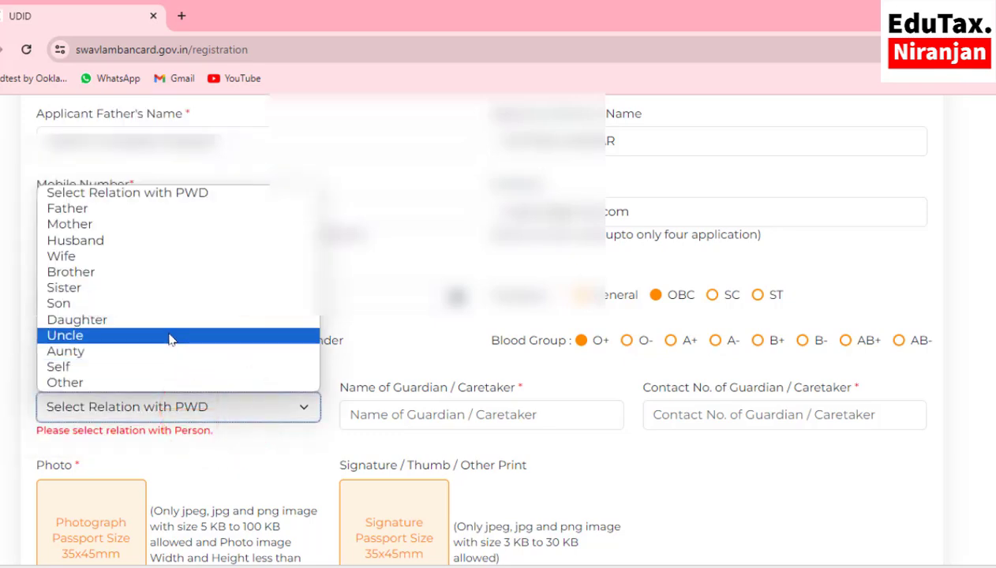
click(96, 366)
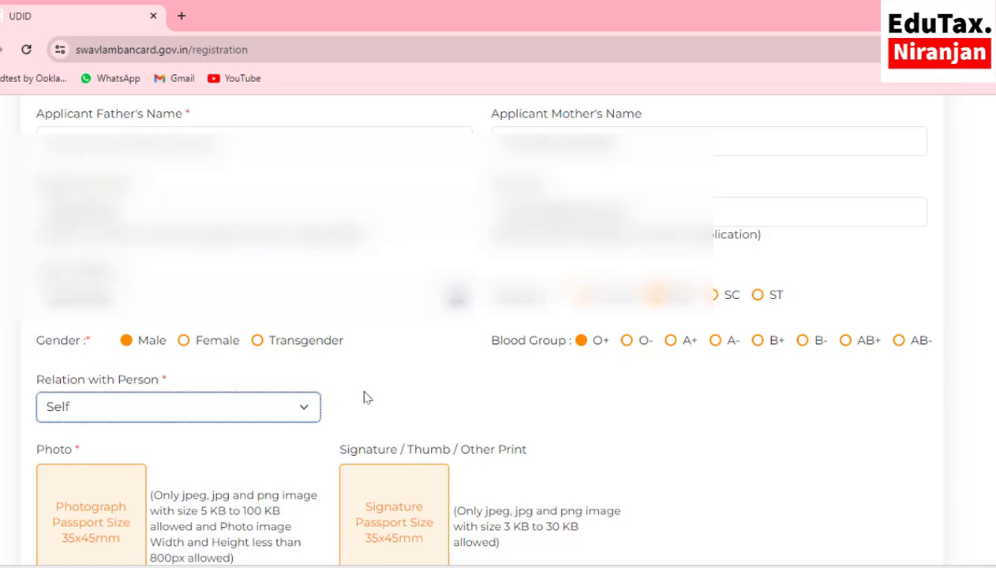
click(303, 412)
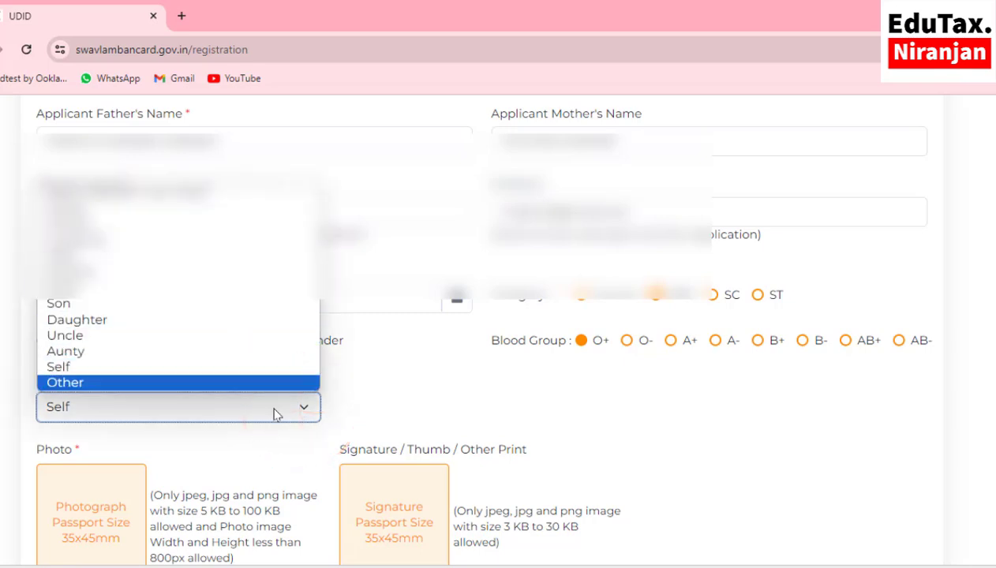
click(277, 412)
scroll(356, 383, down, 2)
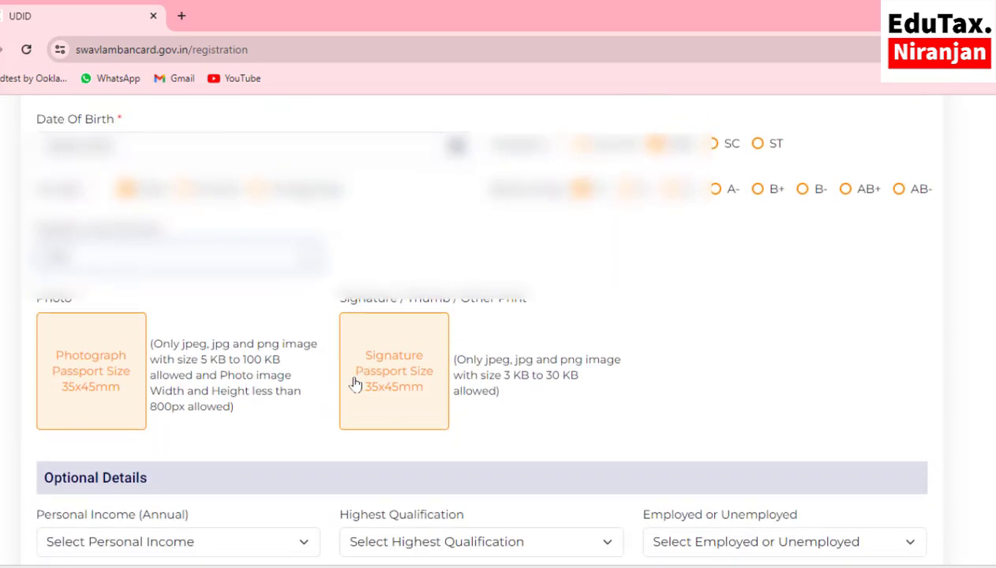
scroll(355, 384, down, 2)
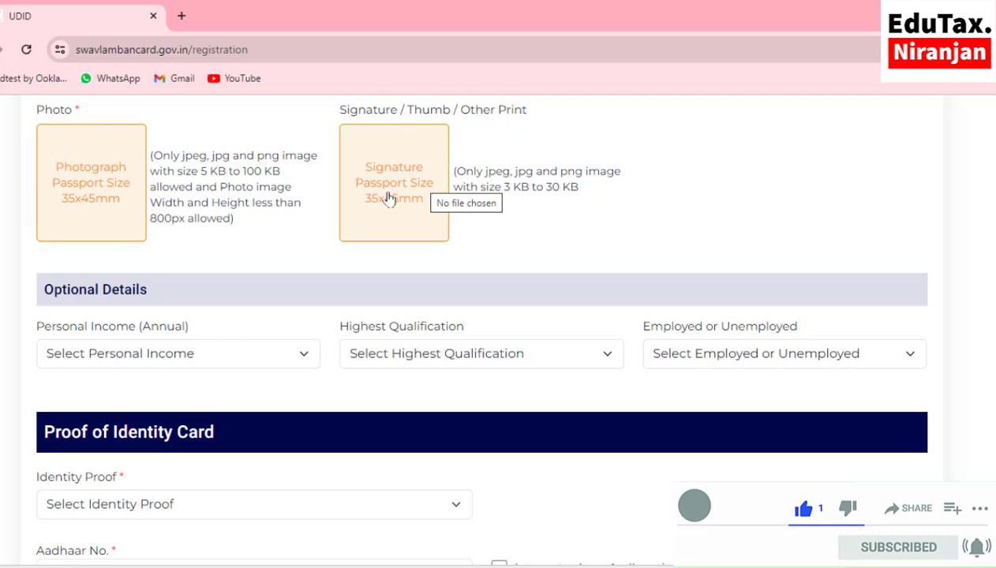
- Upload the applicant's passport-size photo from Desktop > UDID
click(98, 194)
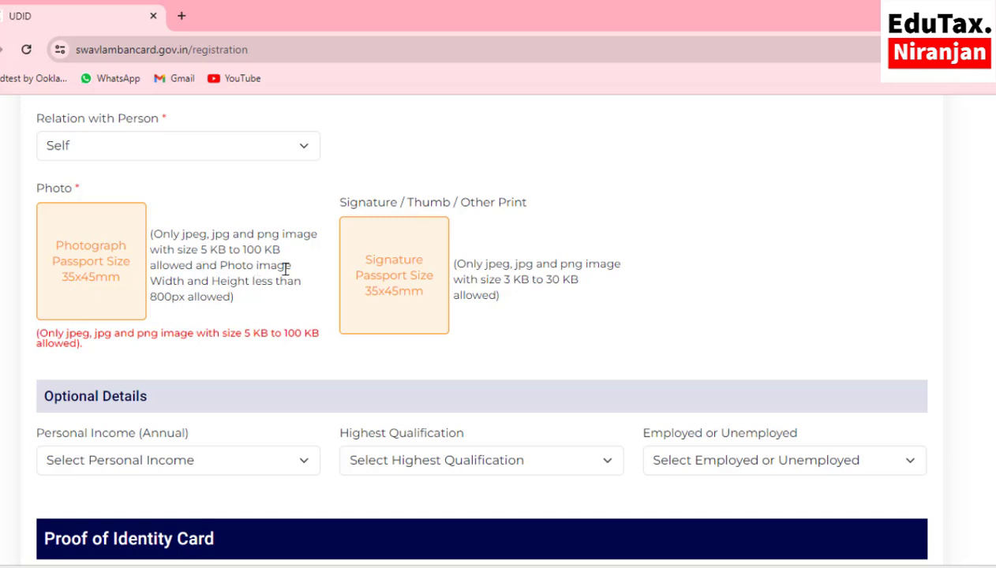
click(99, 276)
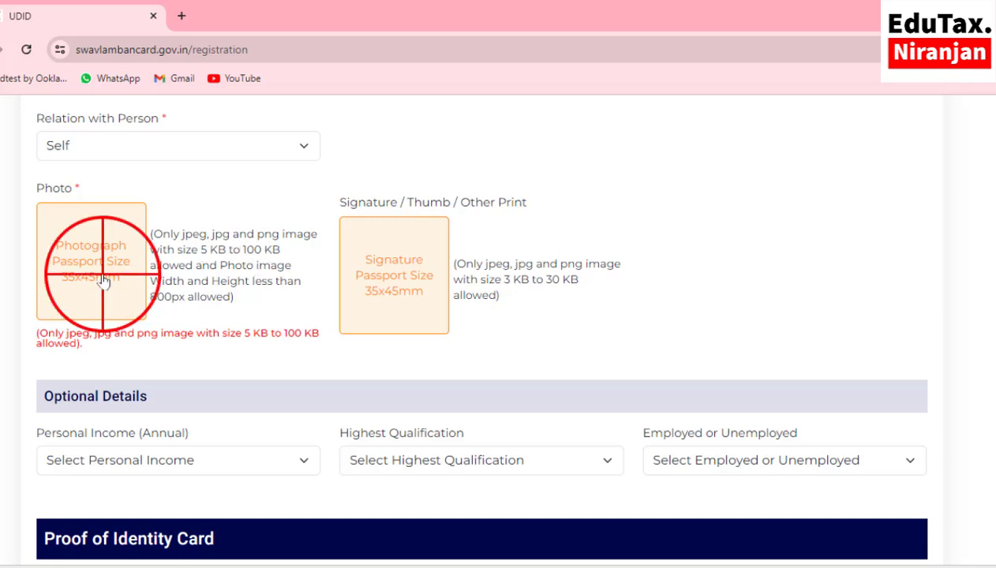
click(424, 142)
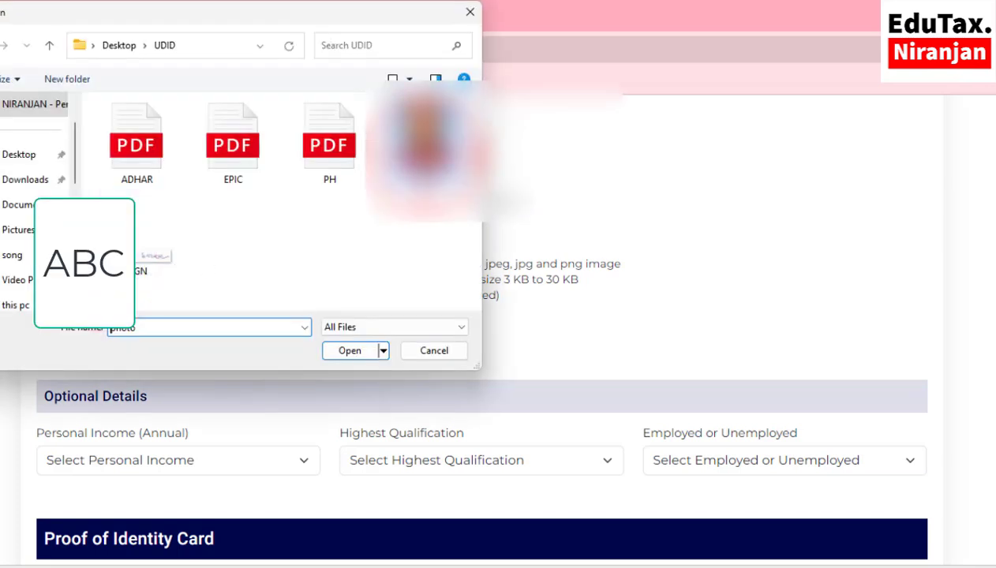
click(356, 350)
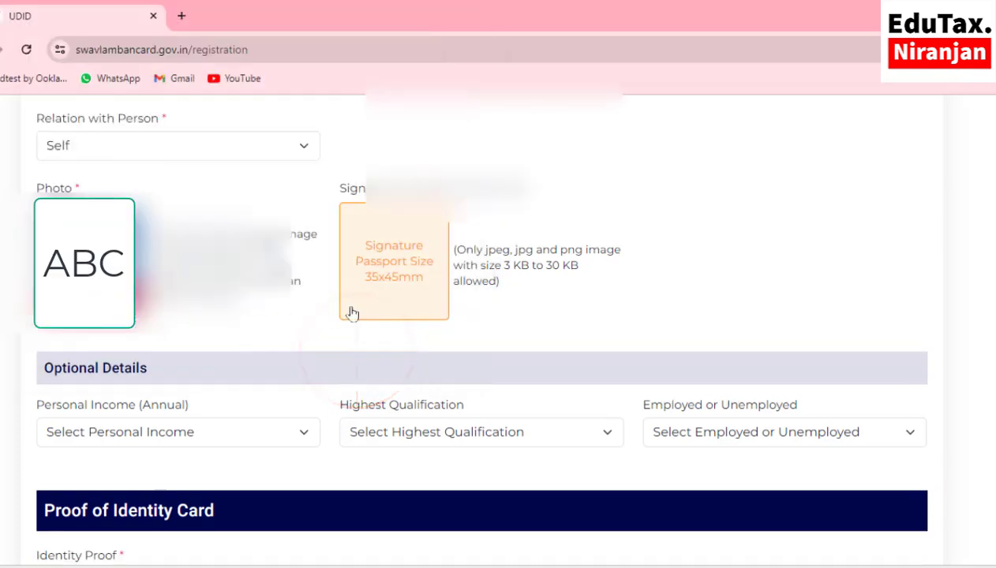
- Upload the applicant's signature image
click(398, 269)
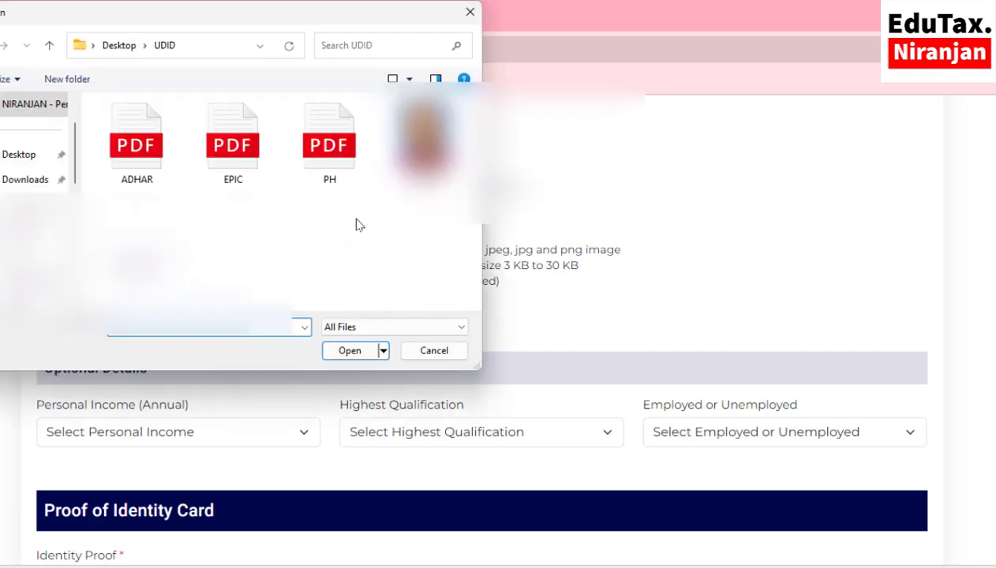
click(344, 352)
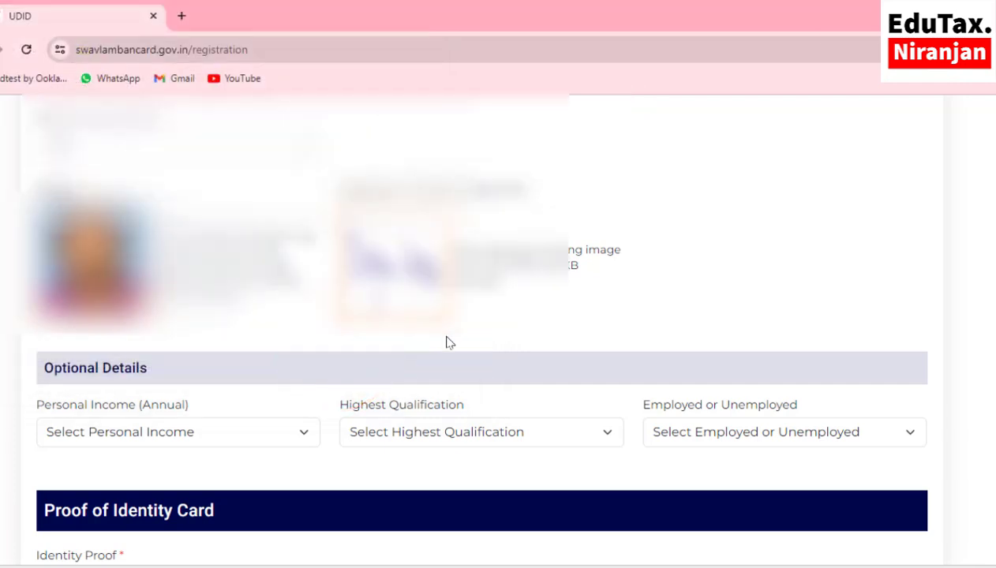
scroll(446, 342, down, 3)
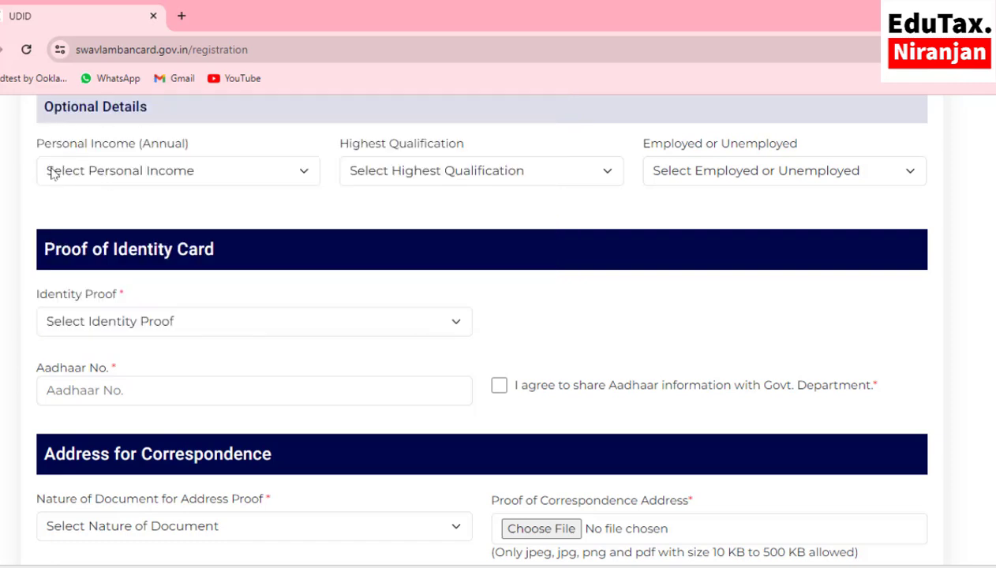
- Set income to '> Rupees 500000 Per Annum', qualification Post Graduate, and employment Employed
click(174, 175)
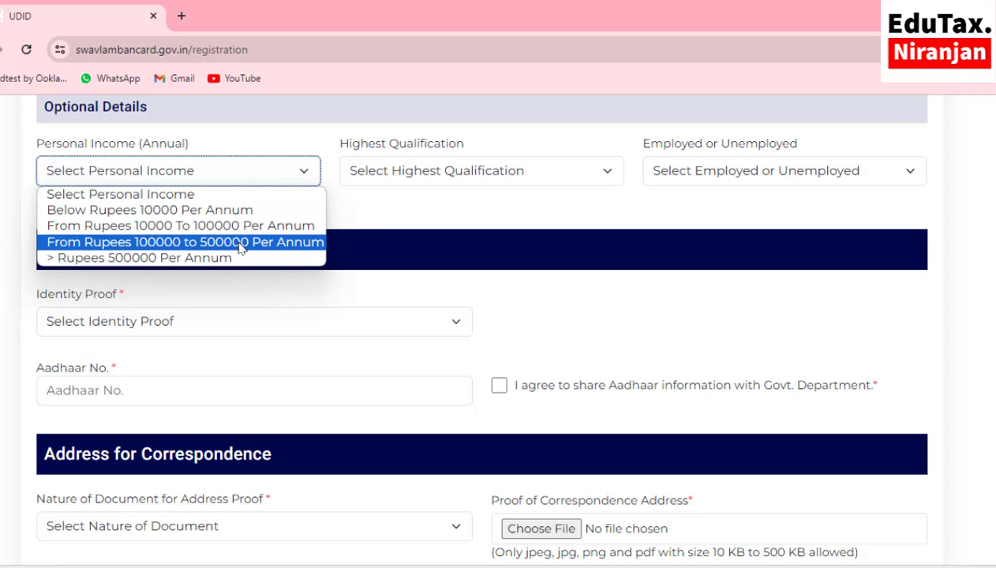
click(143, 260)
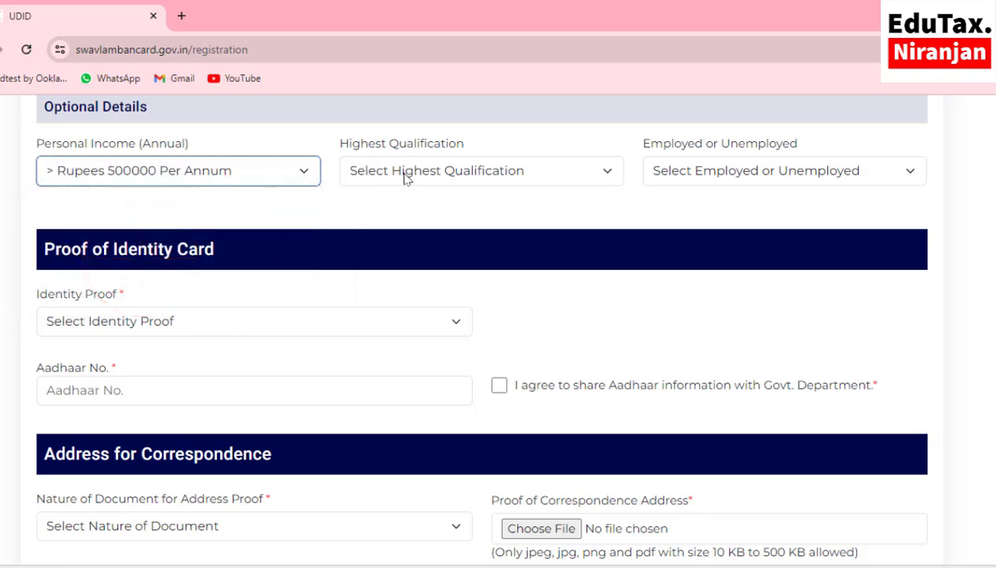
click(406, 177)
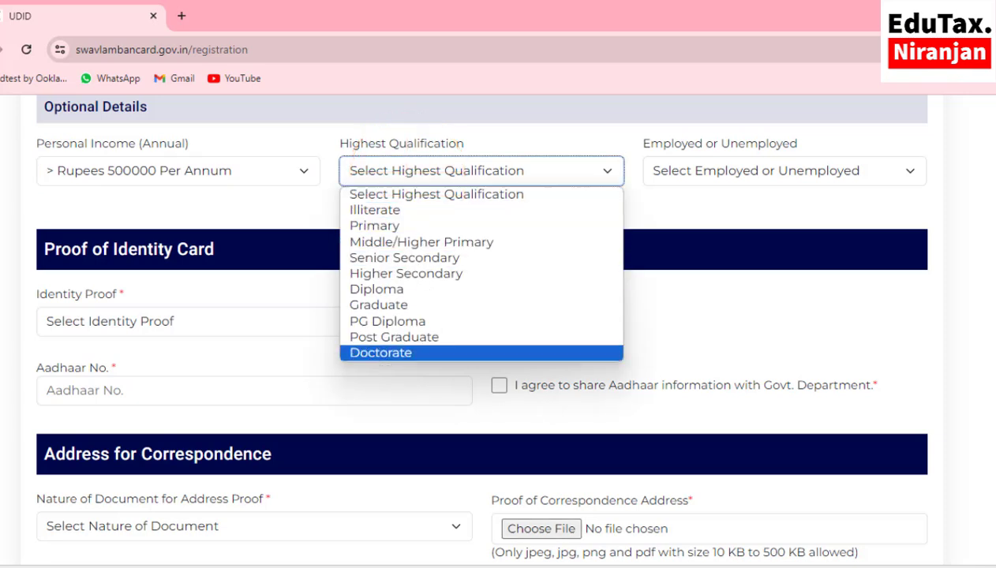
click(615, 556)
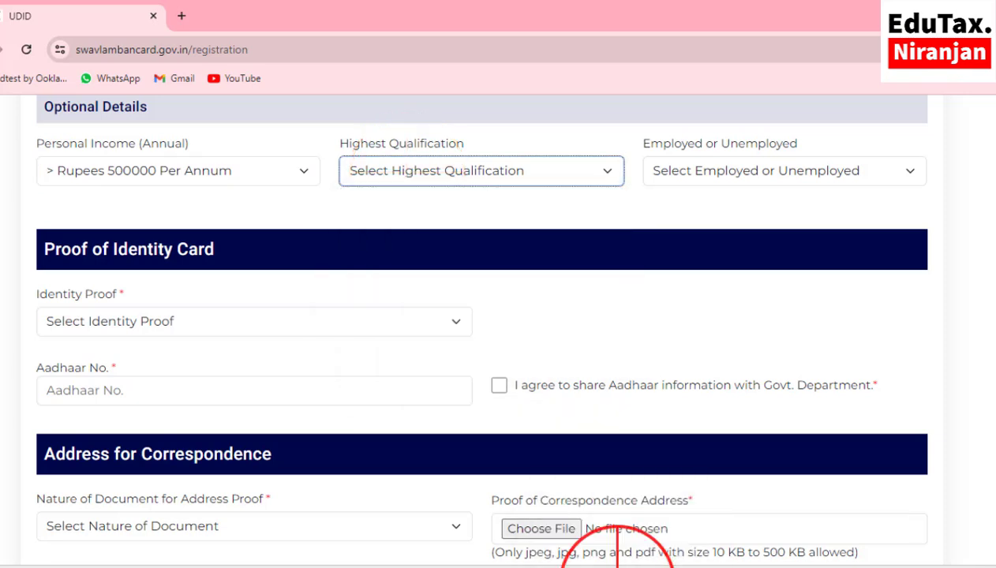
click(408, 170)
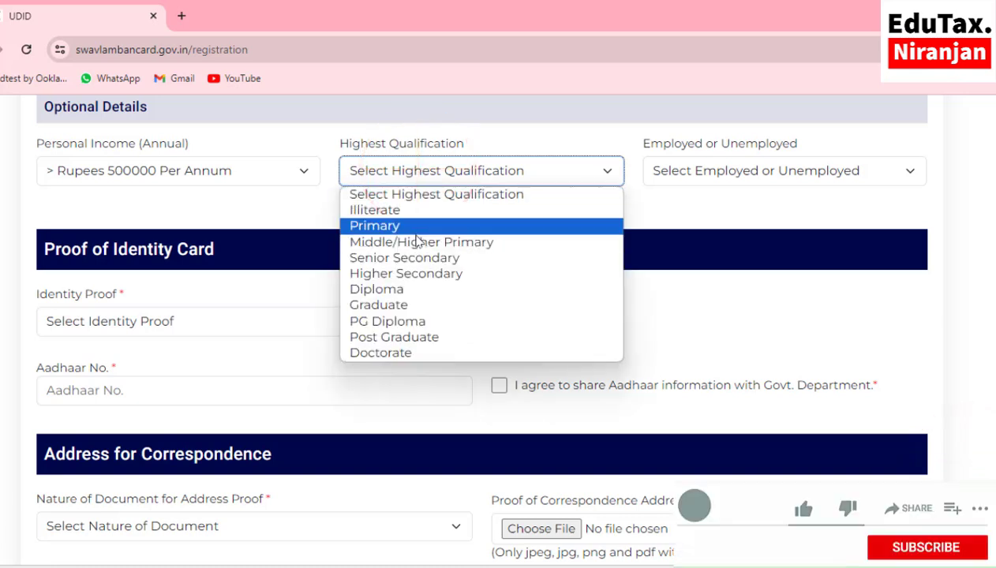
click(410, 337)
click(699, 175)
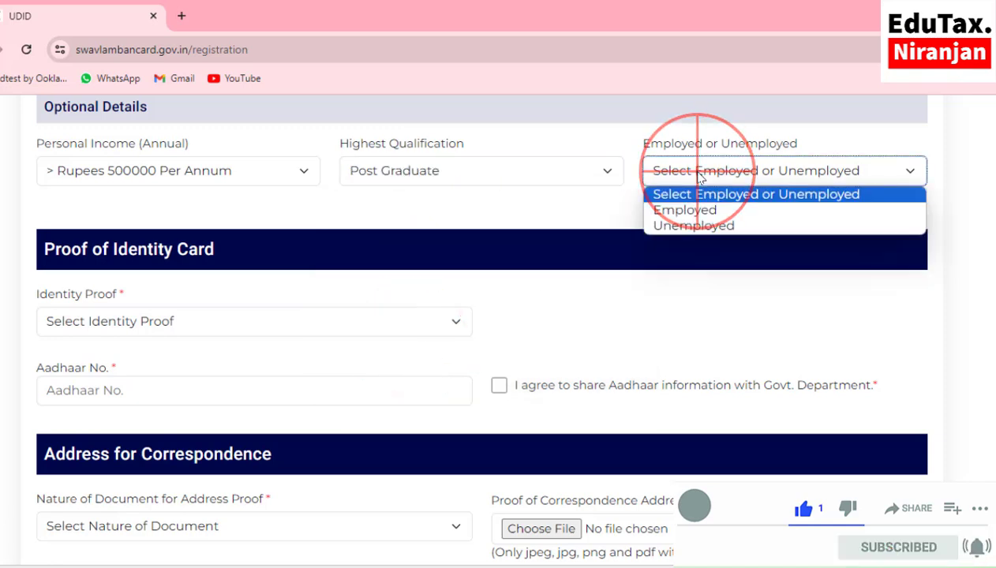
click(682, 211)
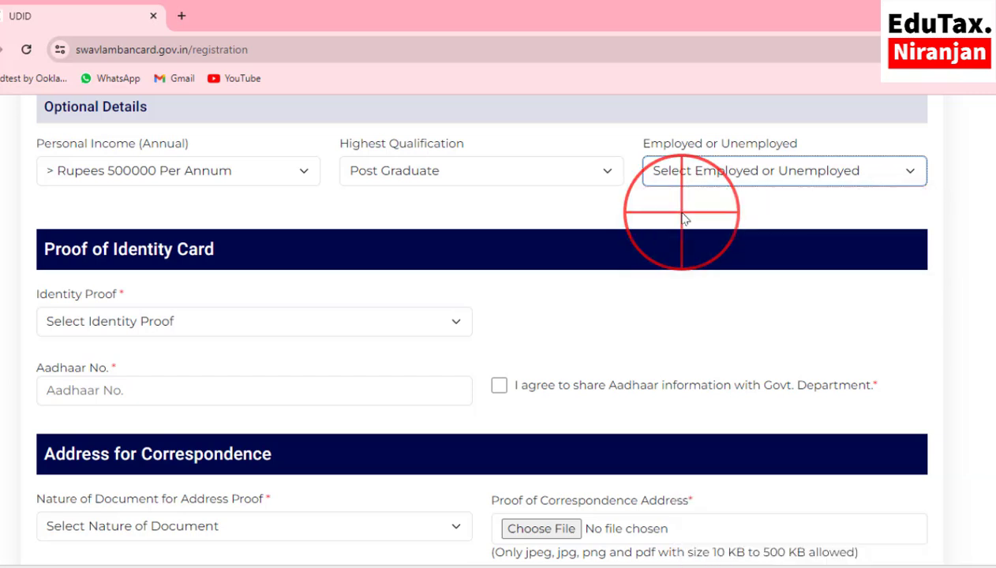
scroll(268, 193, down, 1)
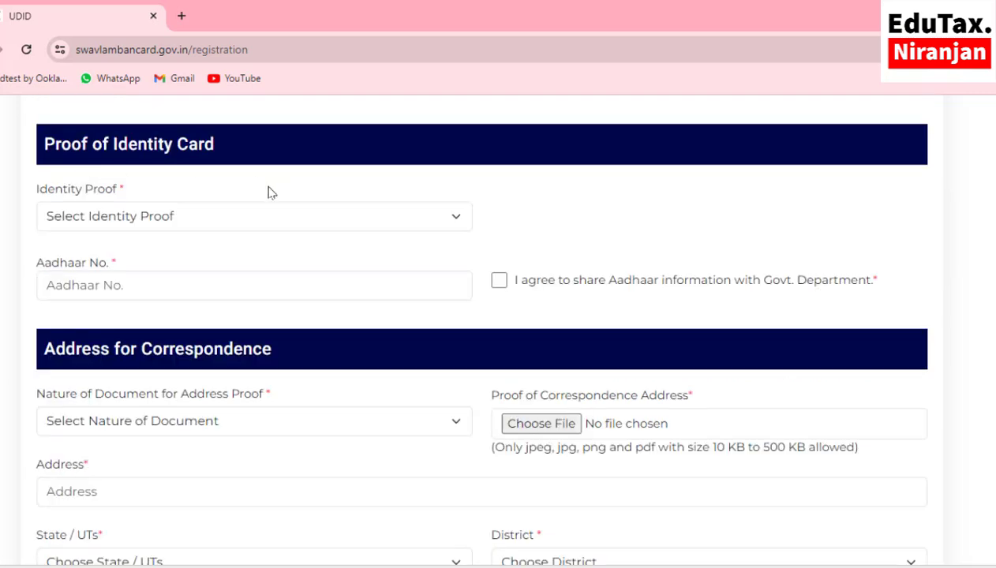
- Choose Aadhaar Card as identity proof, upload ADHAR.pdf, enter the Aadhaar number and tick consent
click(124, 223)
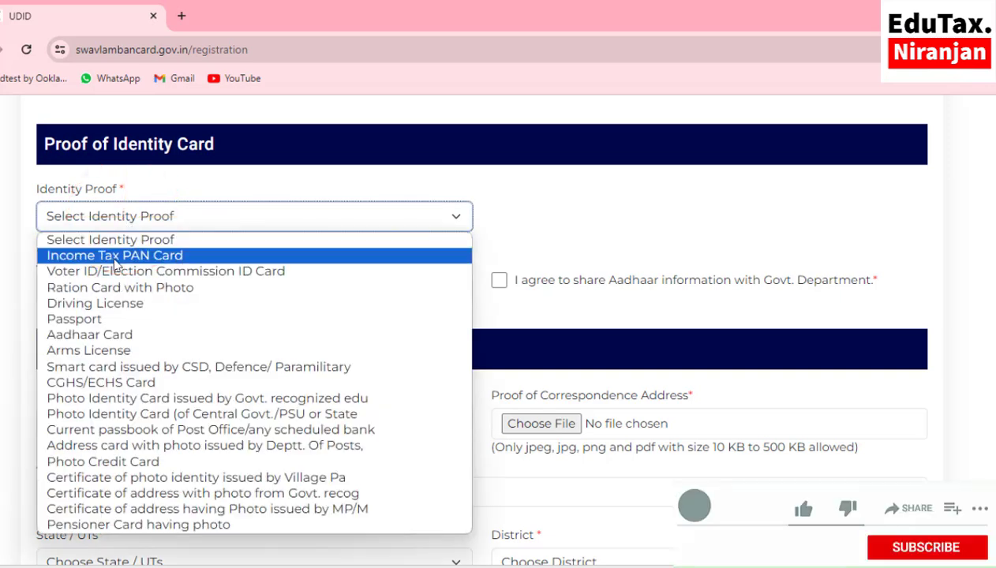
click(120, 339)
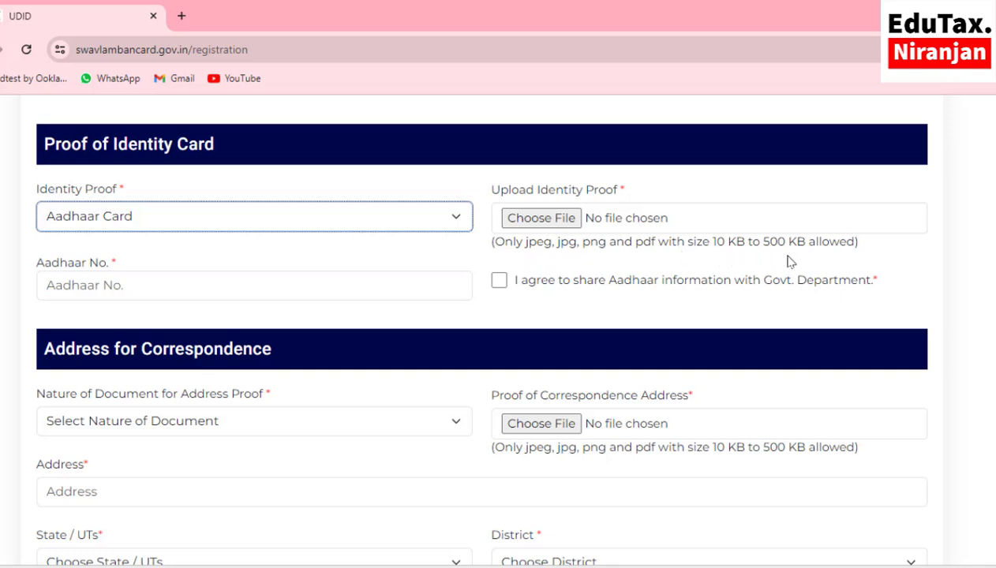
click(541, 219)
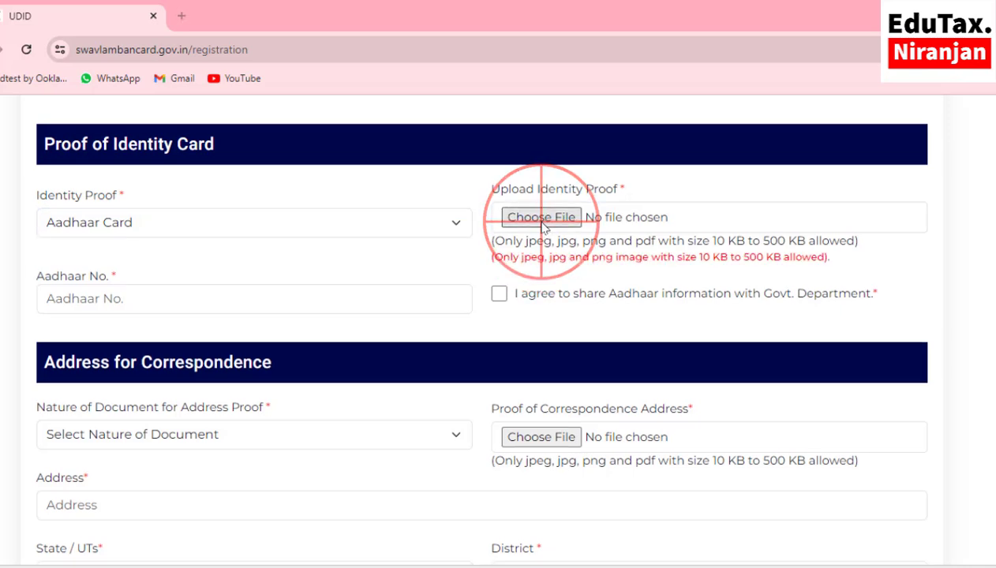
click(136, 144)
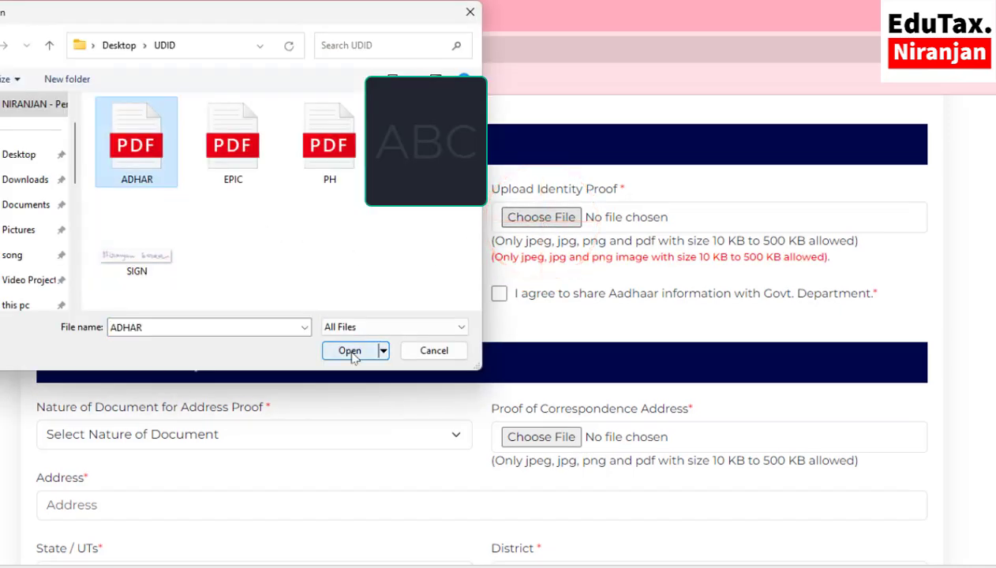
click(350, 350)
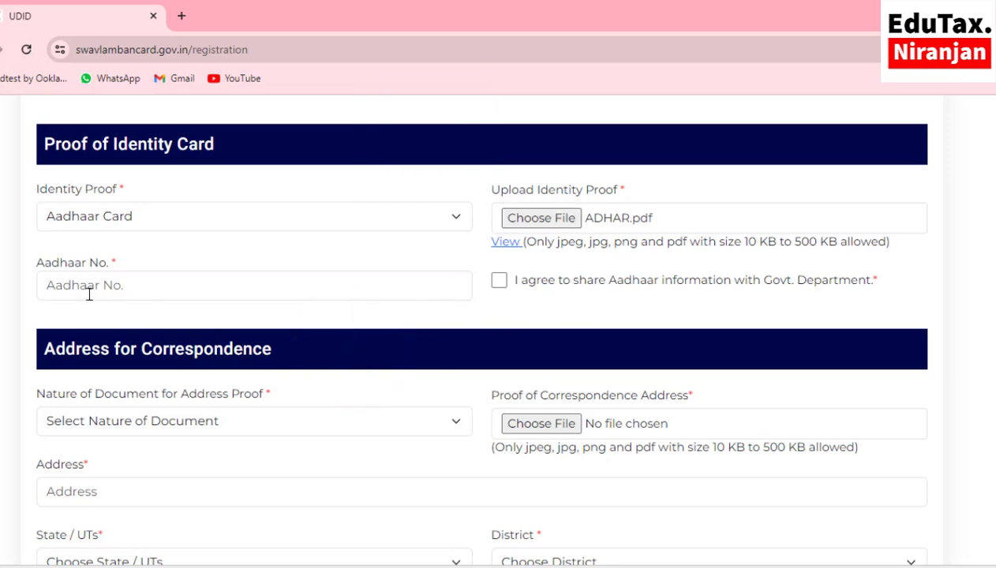
click(112, 286)
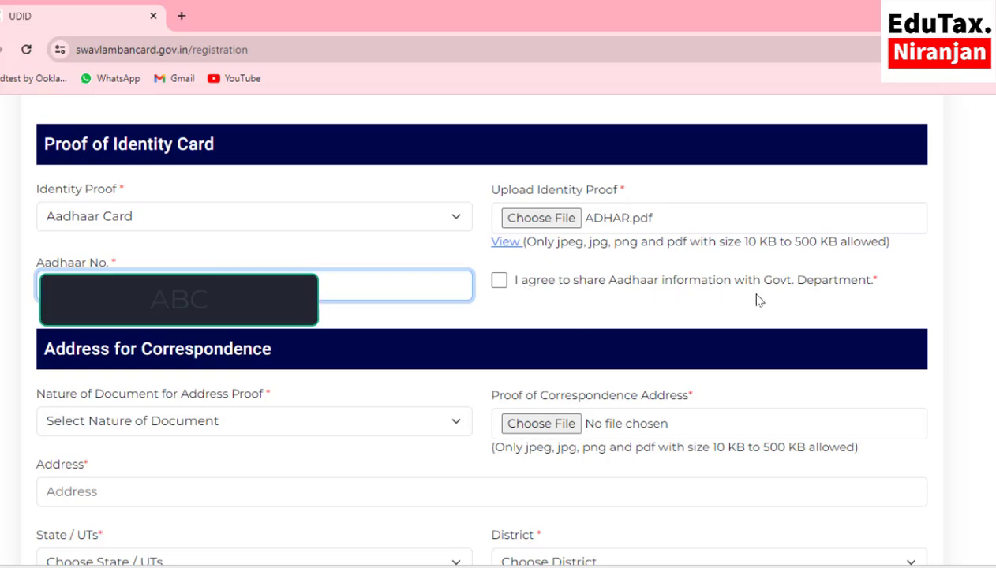
click(499, 280)
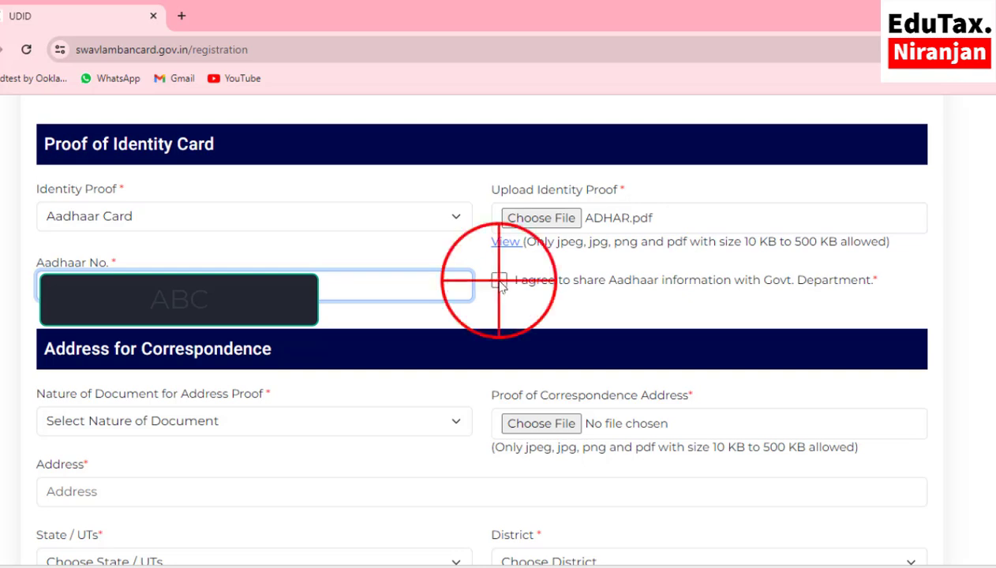
- Select Voter Id as address proof and upload EPIC.pdf for the correspondence address
scroll(331, 362, down, 3)
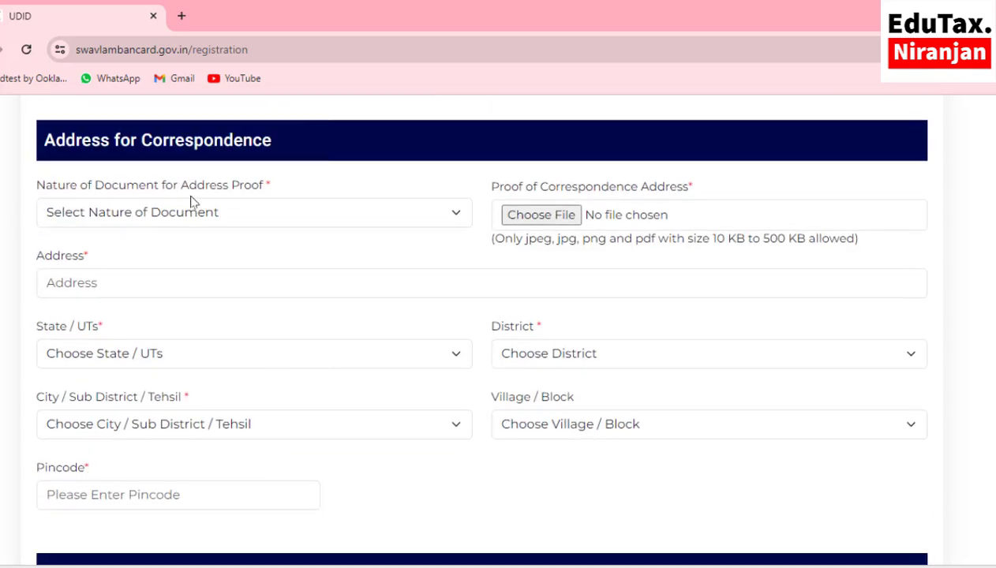
click(210, 215)
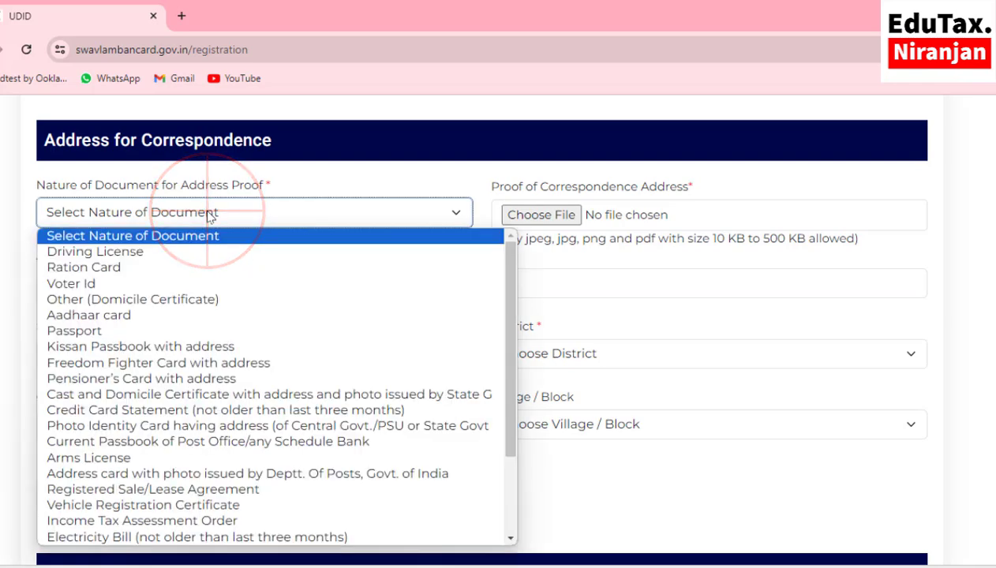
click(111, 282)
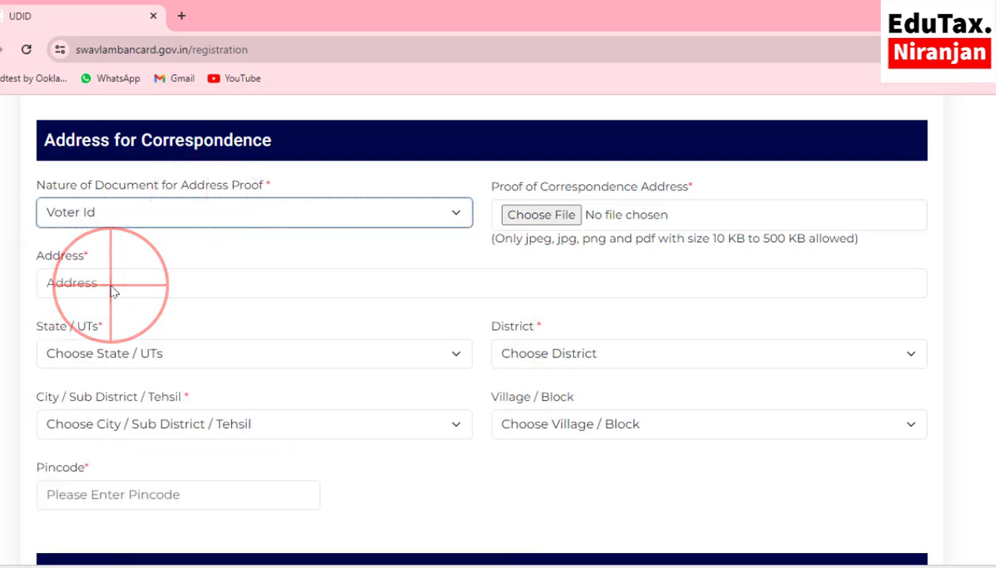
click(541, 216)
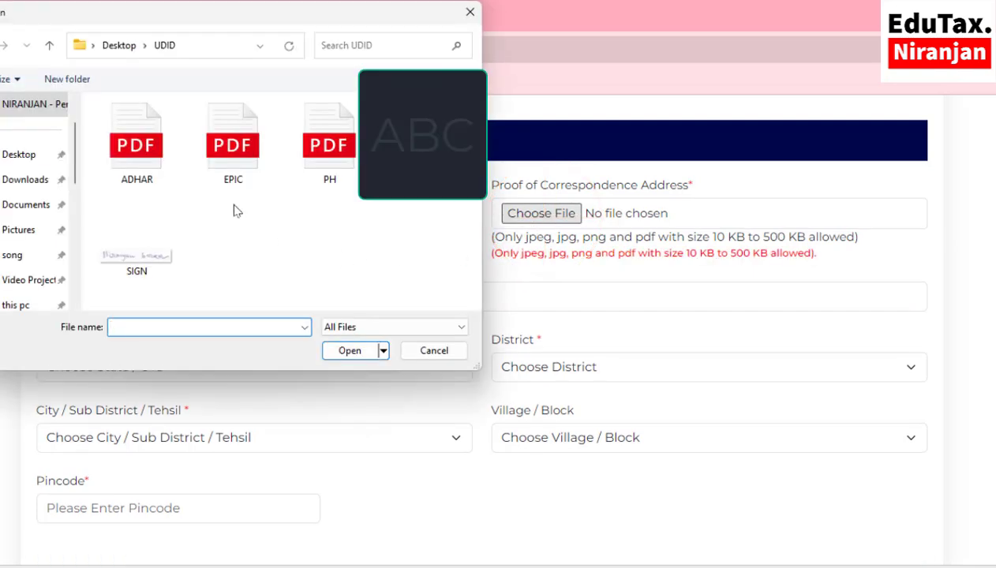
click(232, 142)
click(358, 352)
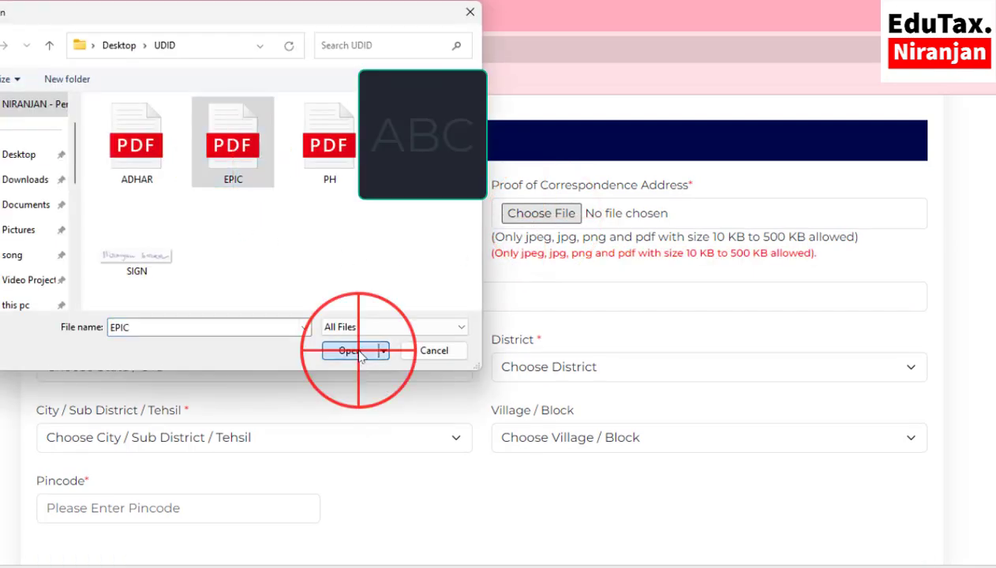
scroll(342, 318, down, 2)
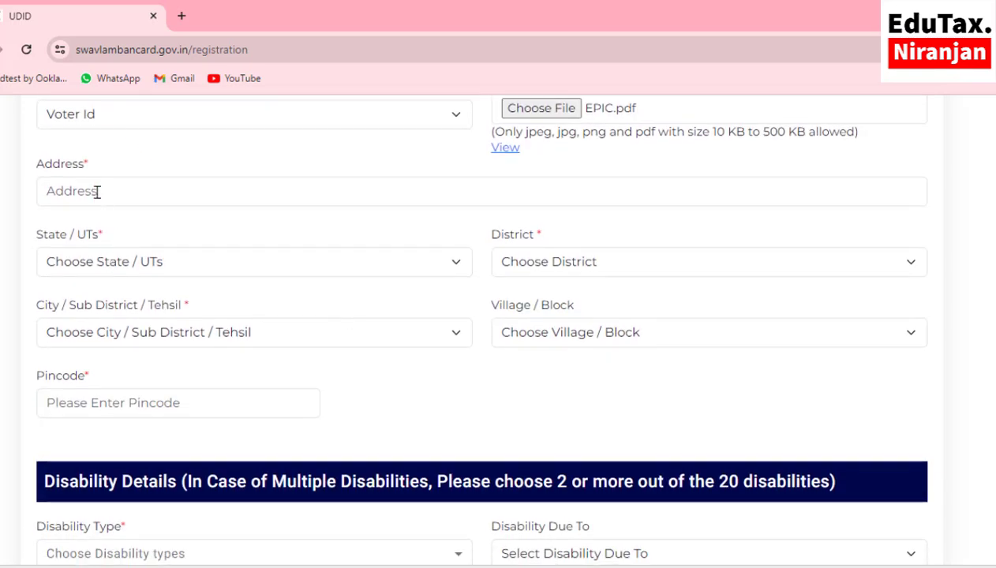
- Set the correspondence address to West Bengal, district Alipurduar, sub-district Alipurduar - I
click(97, 192)
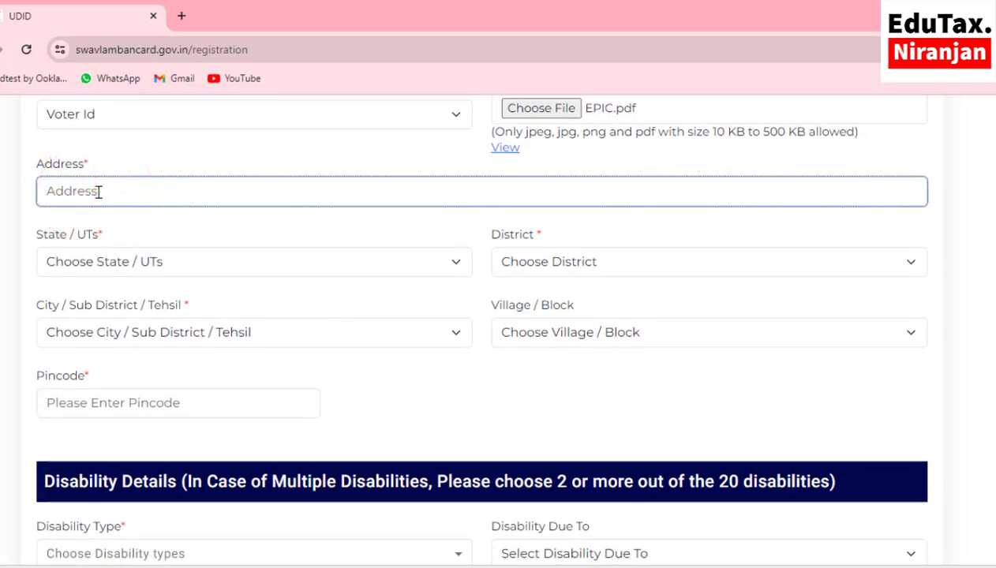
click(182, 261)
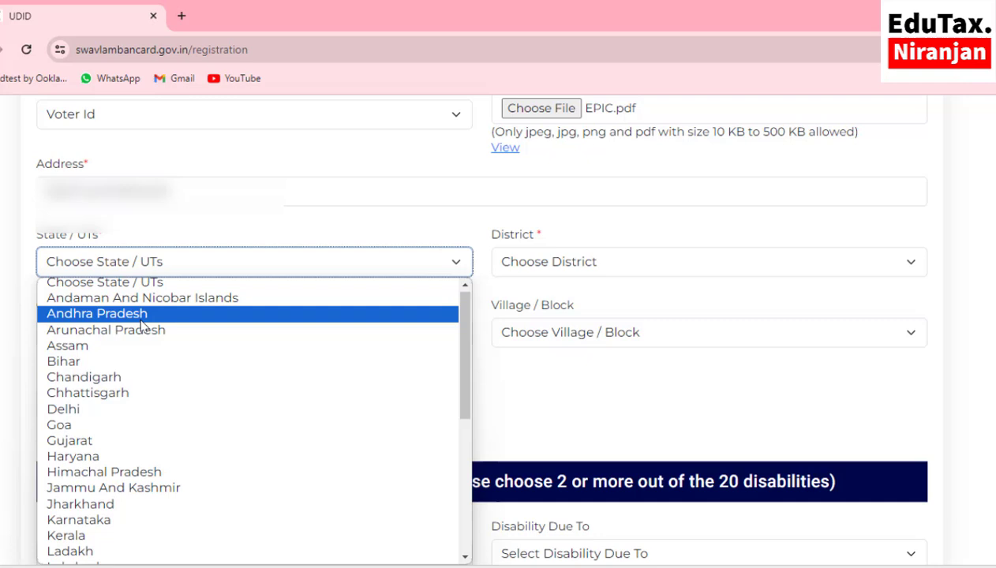
scroll(142, 326, down, 4)
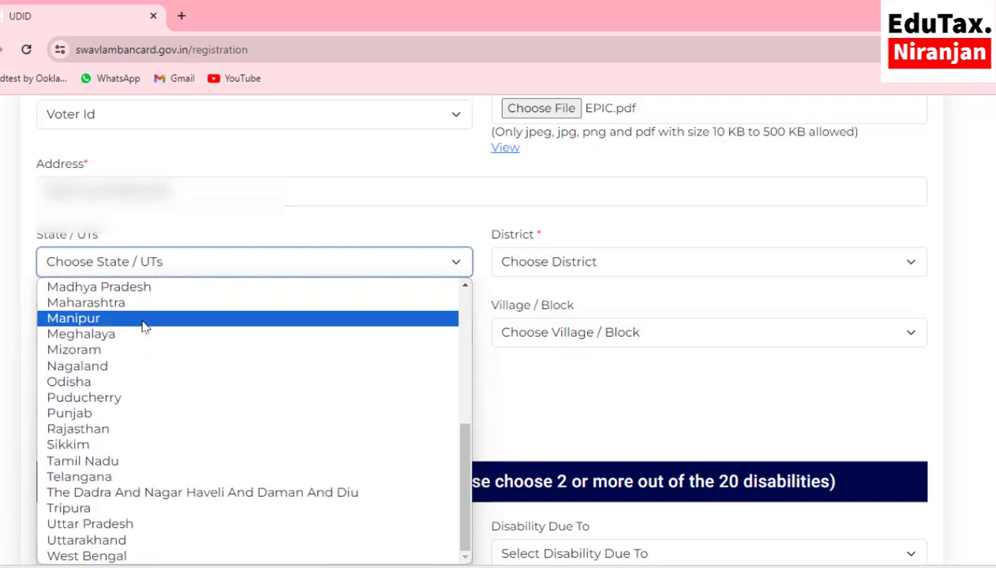
click(119, 555)
click(537, 261)
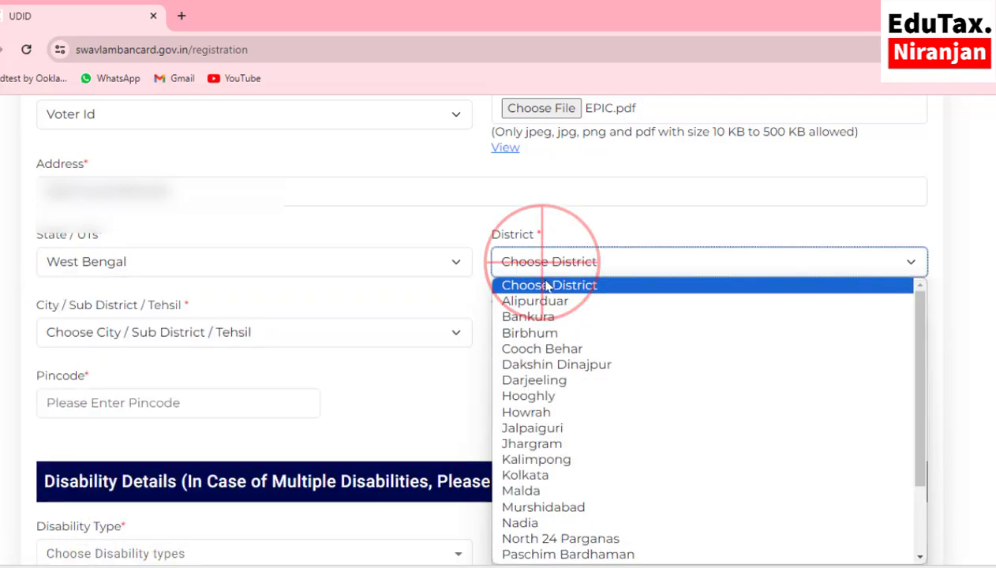
click(551, 302)
click(147, 333)
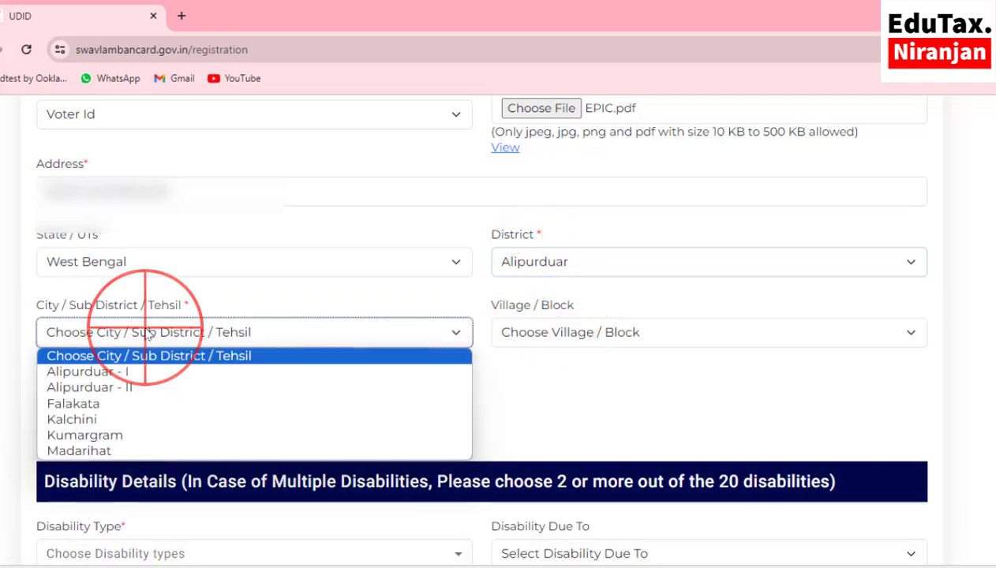
click(147, 372)
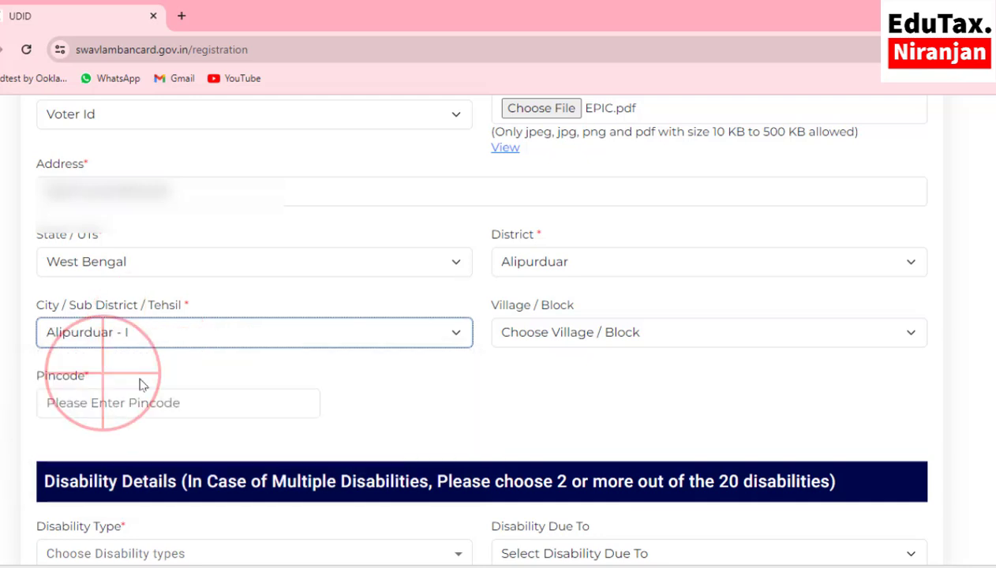
click(532, 346)
- Enter the six-digit pincode for the Alipurduar - I address
scroll(480, 342, down, 1)
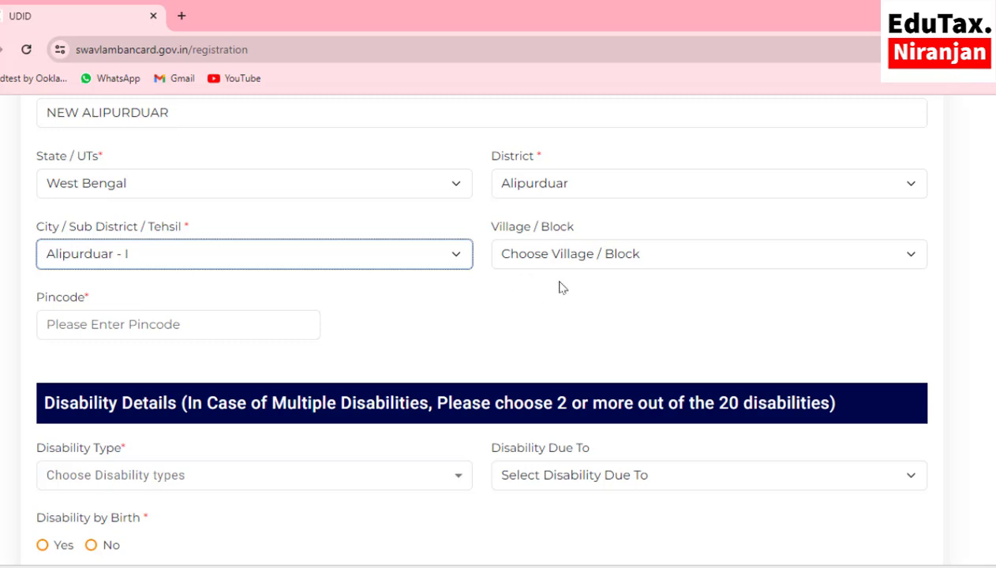
scroll(560, 287, down, 1)
click(124, 247)
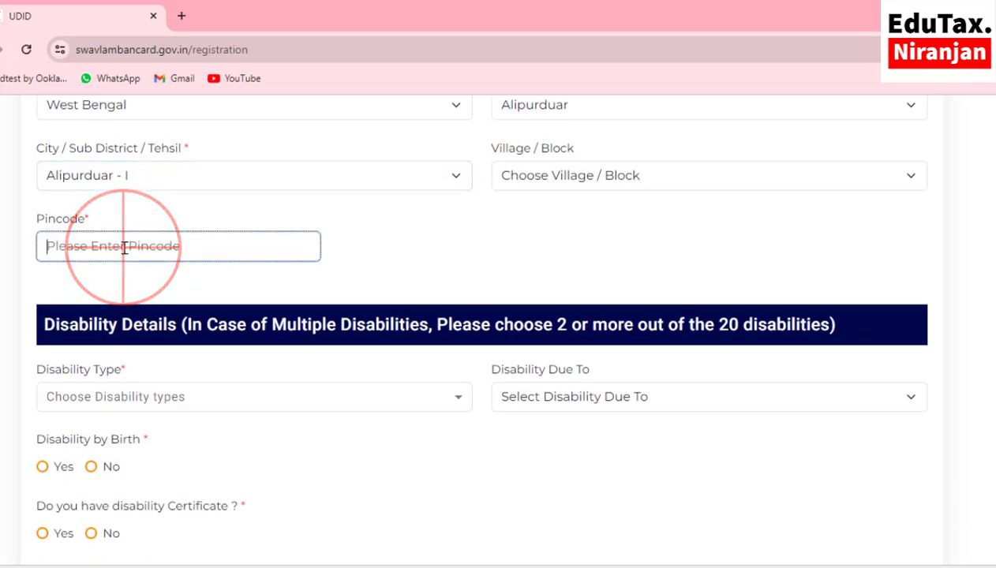
text(736121)
scroll(465, 284, down, 1)
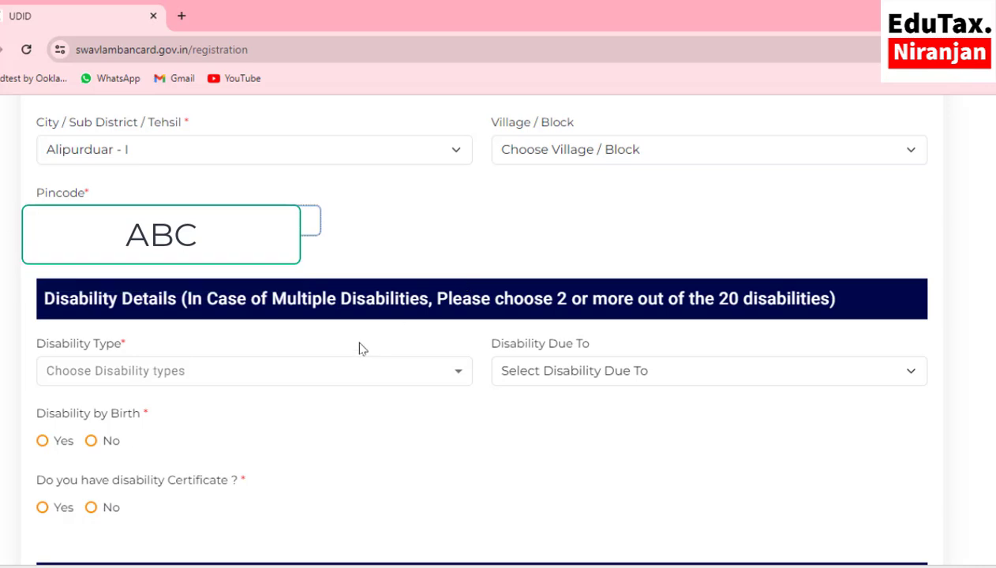
scroll(359, 348, down, 1)
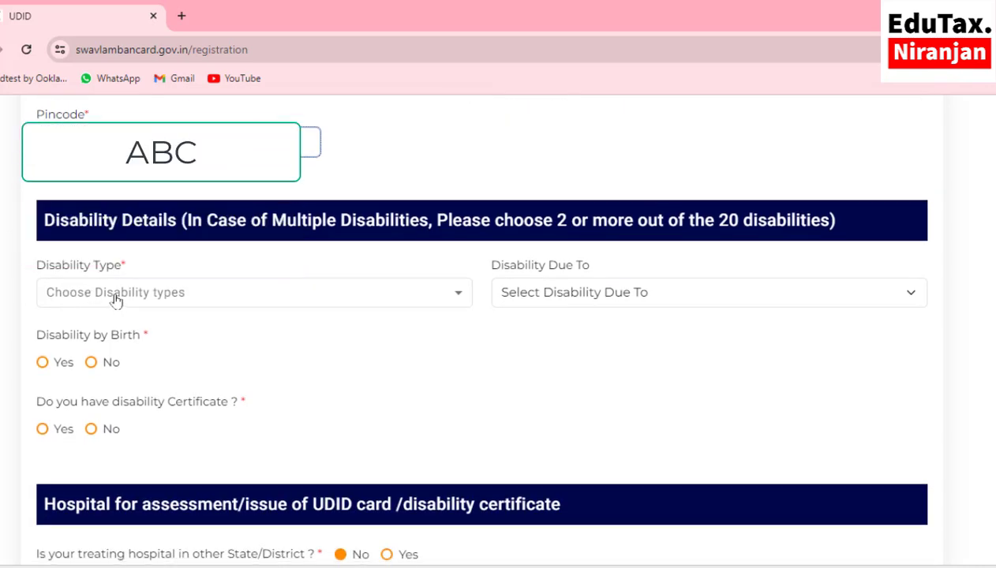
- Tick Hearing Impairment in the Disability Type list
click(114, 291)
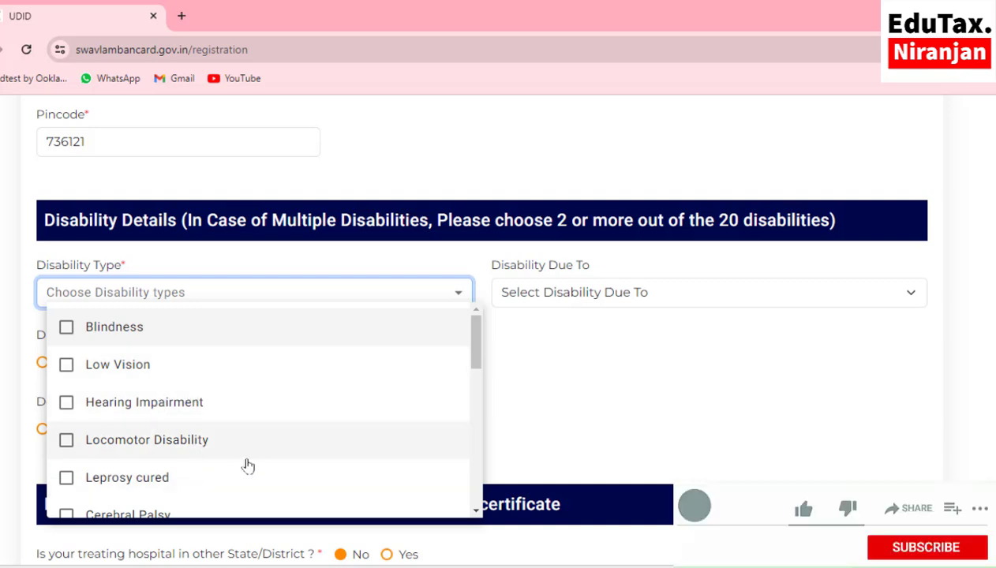
scroll(264, 437, down, 1)
scroll(264, 436, down, 1)
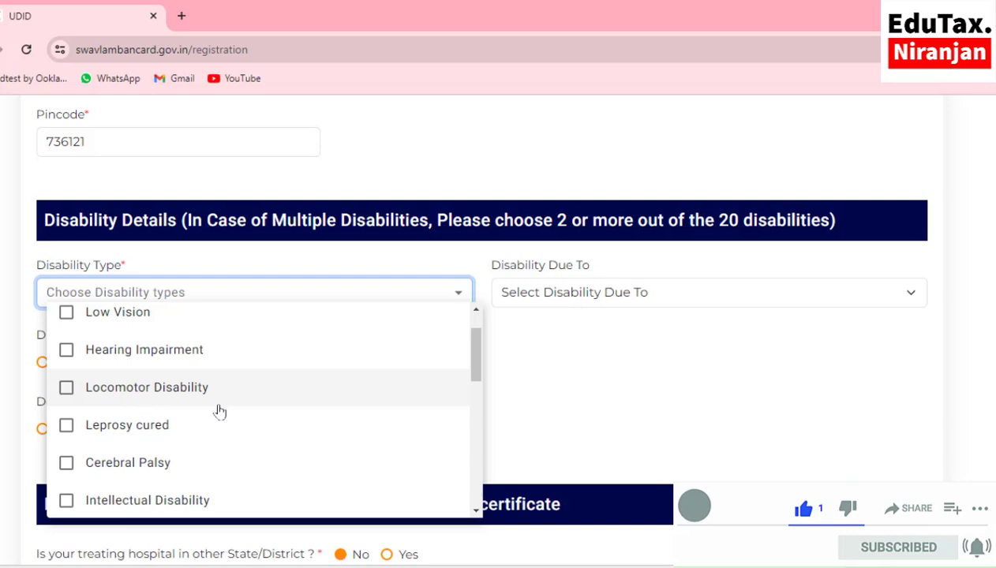
scroll(218, 439, down, 1)
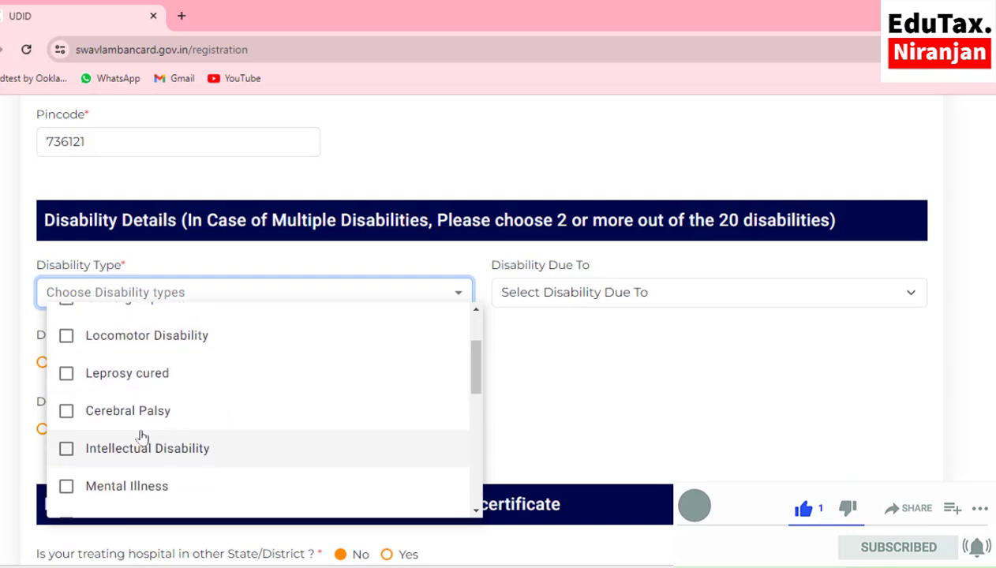
scroll(191, 427, down, 2)
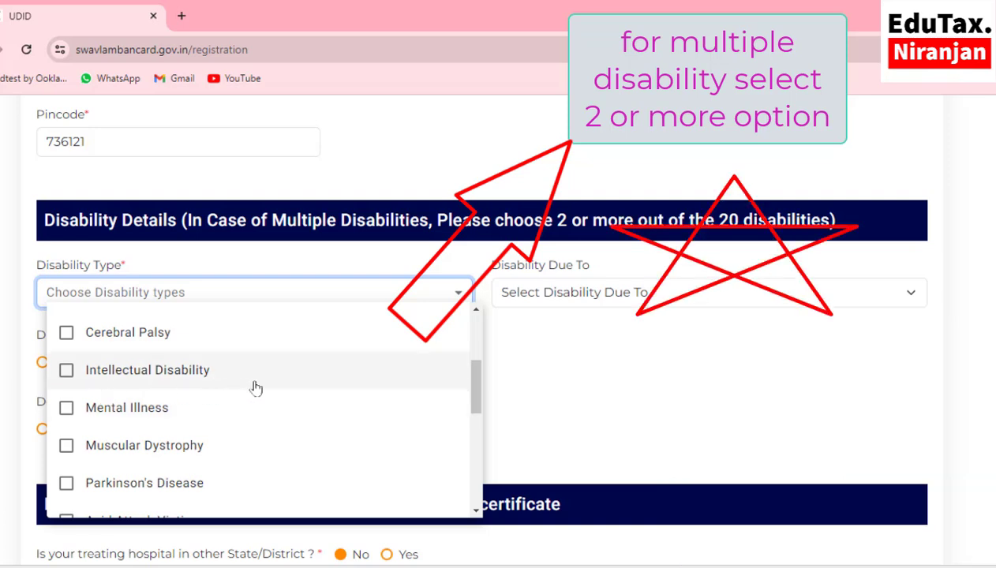
scroll(248, 422, down, 1)
scroll(247, 422, down, 2)
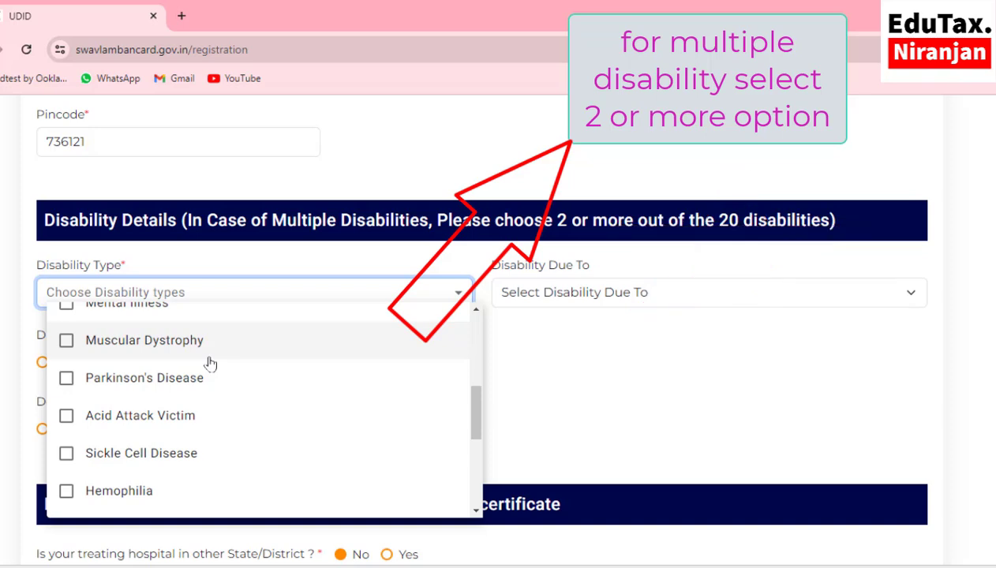
scroll(207, 362, down, 2)
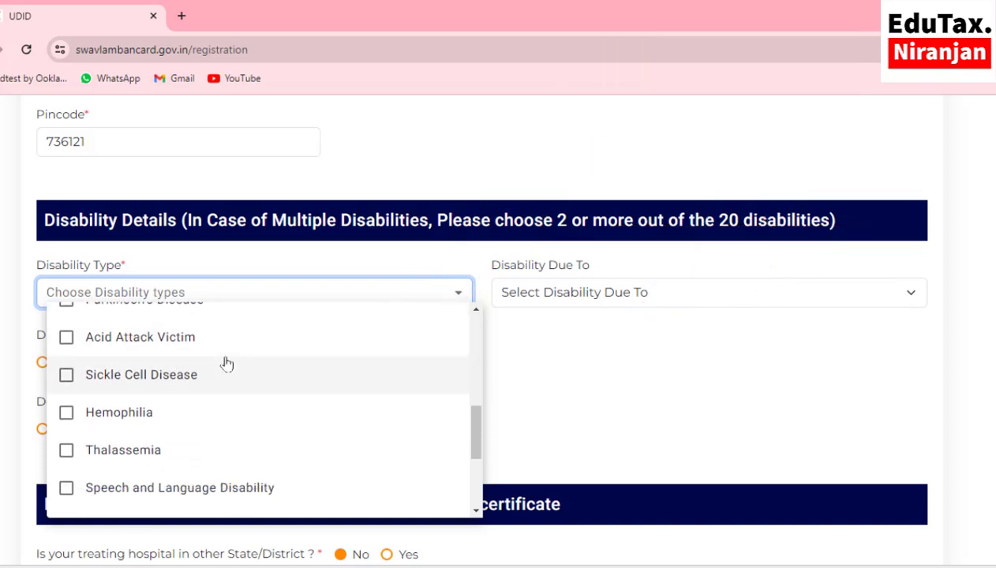
scroll(224, 363, down, 3)
scroll(226, 363, up, 3)
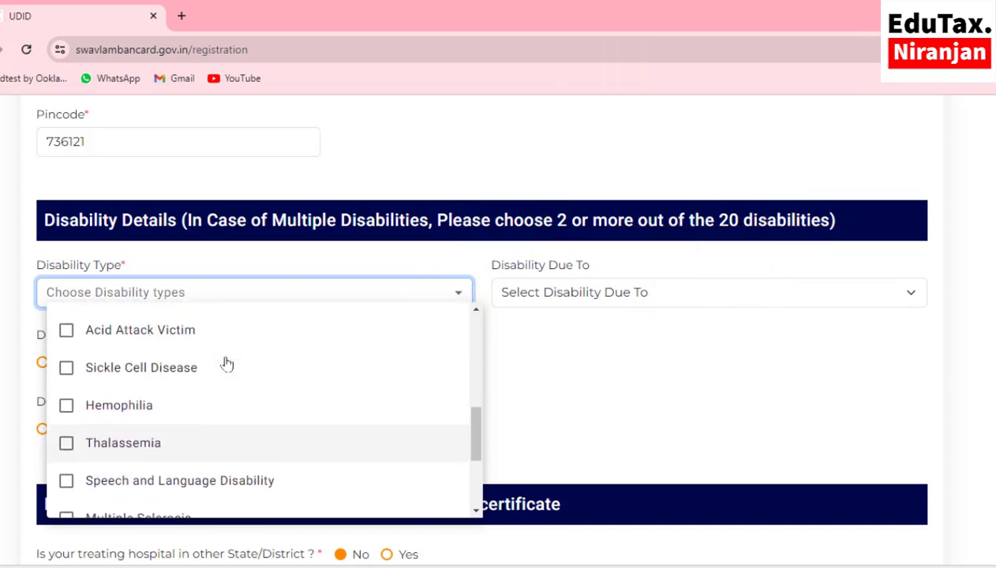
scroll(138, 413, down, 1)
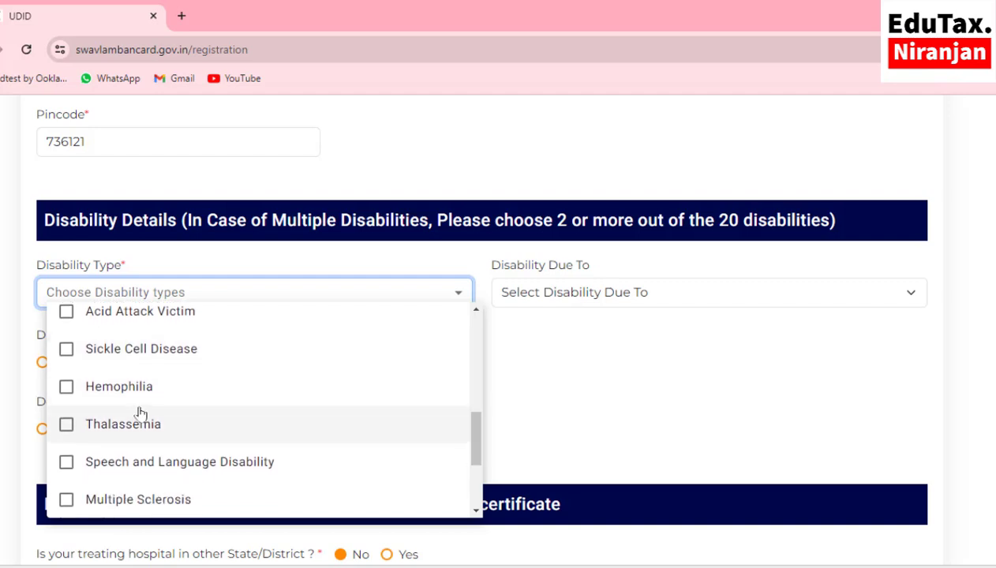
scroll(186, 407, down, 2)
scroll(186, 407, down, 2)
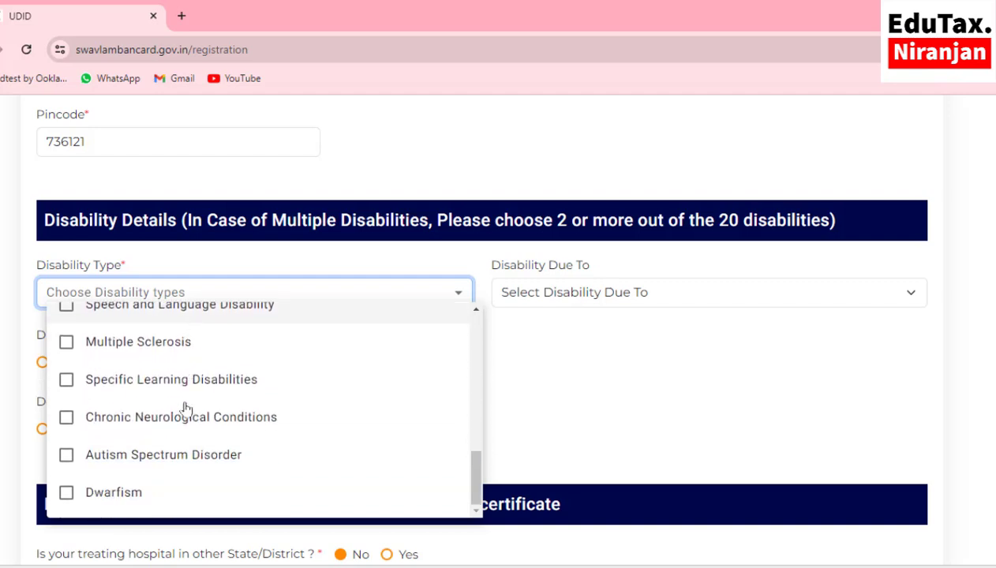
scroll(187, 408, up, 4)
scroll(186, 409, up, 2)
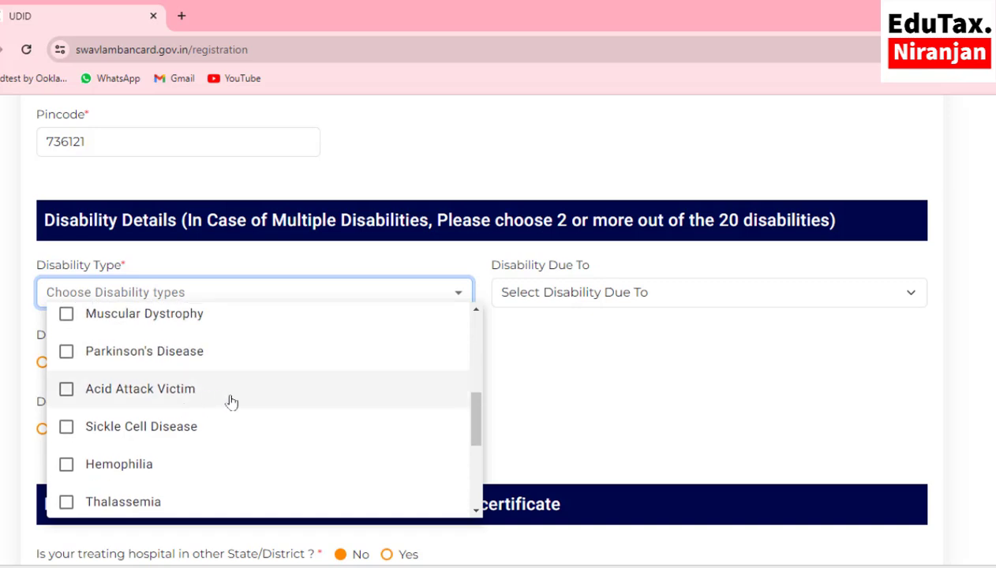
scroll(239, 401, up, 3)
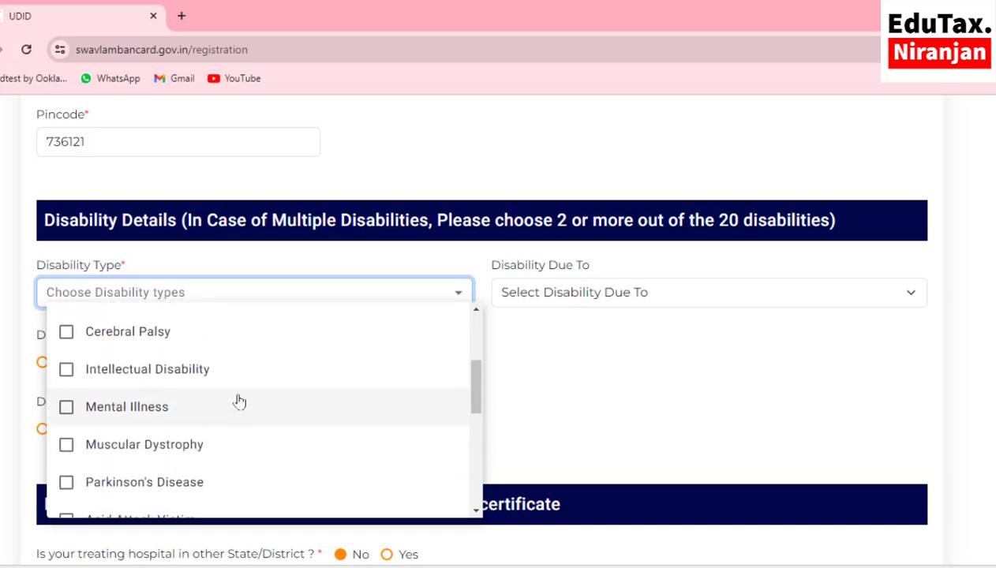
scroll(237, 402, up, 1)
click(67, 377)
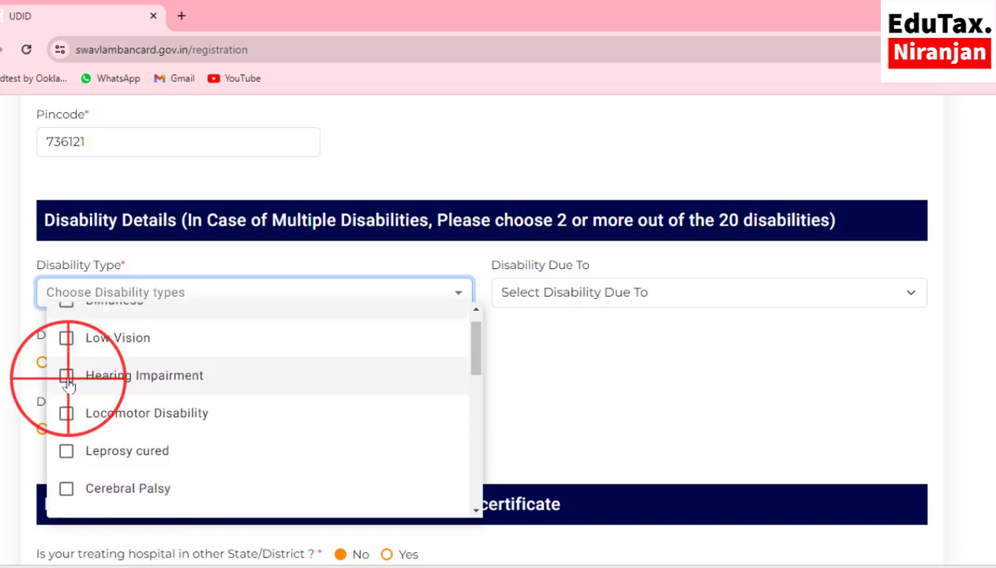
click(559, 306)
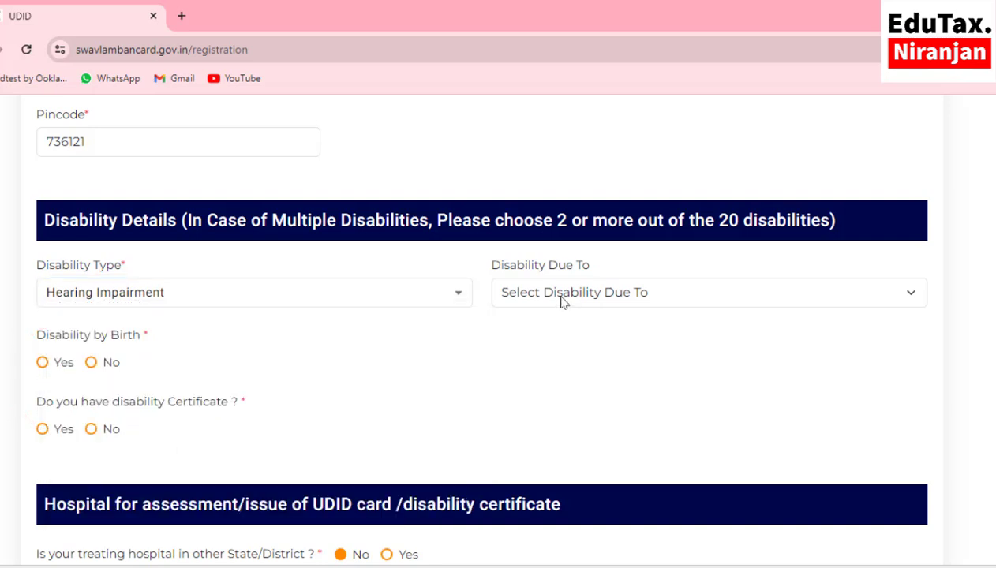
- Set the disability cause to Hereditary and mark it as not from birth
click(562, 303)
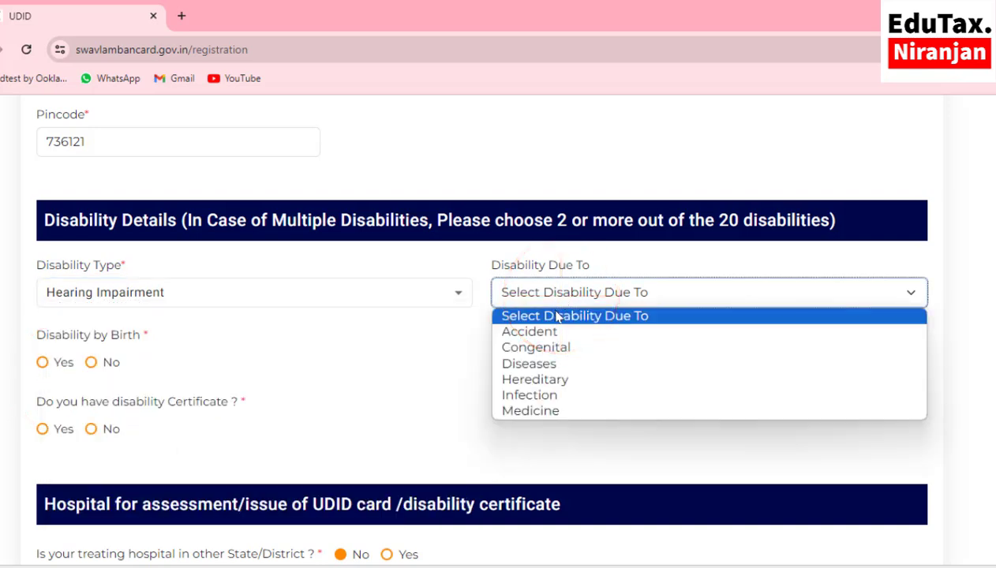
click(551, 382)
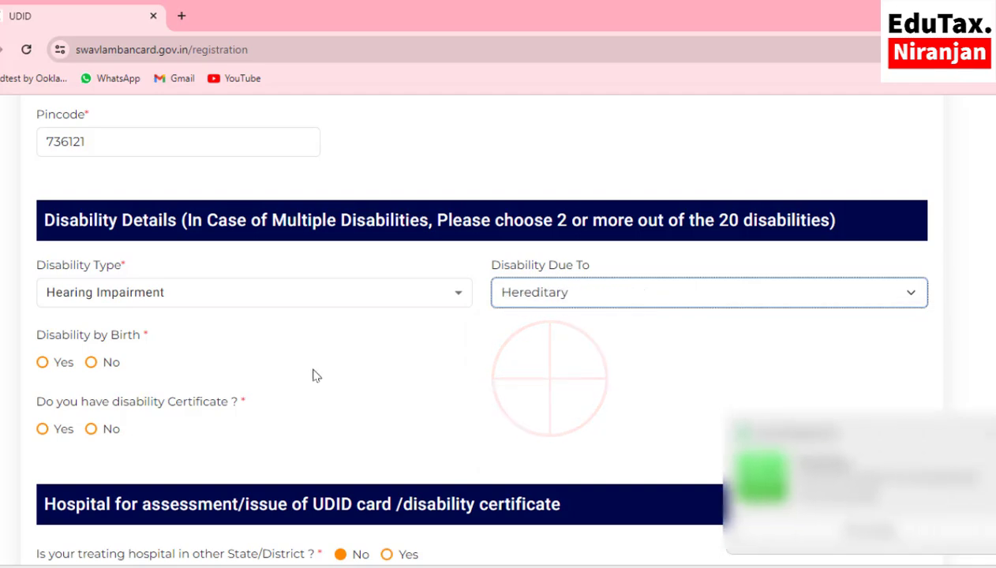
scroll(219, 357, down, 1)
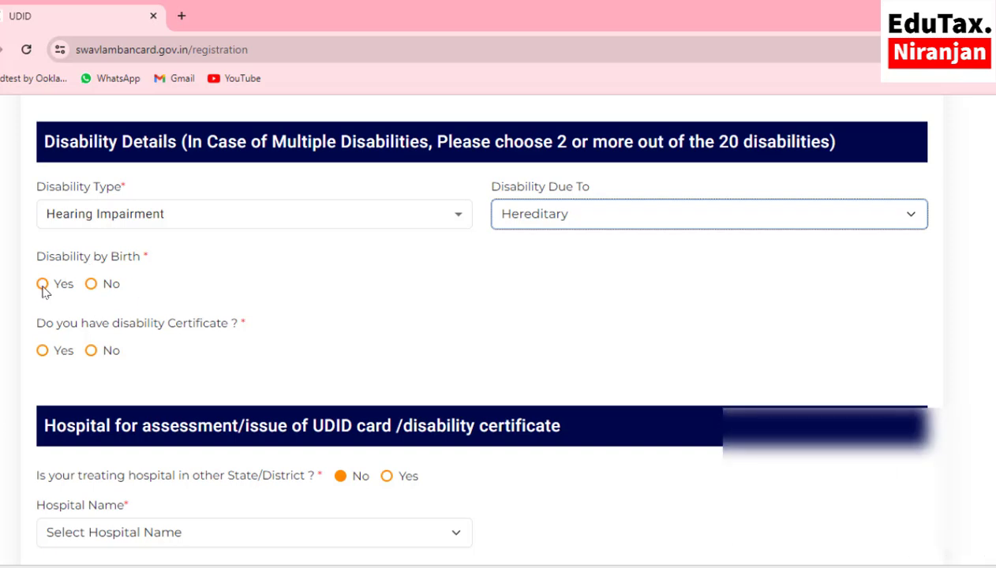
click(91, 285)
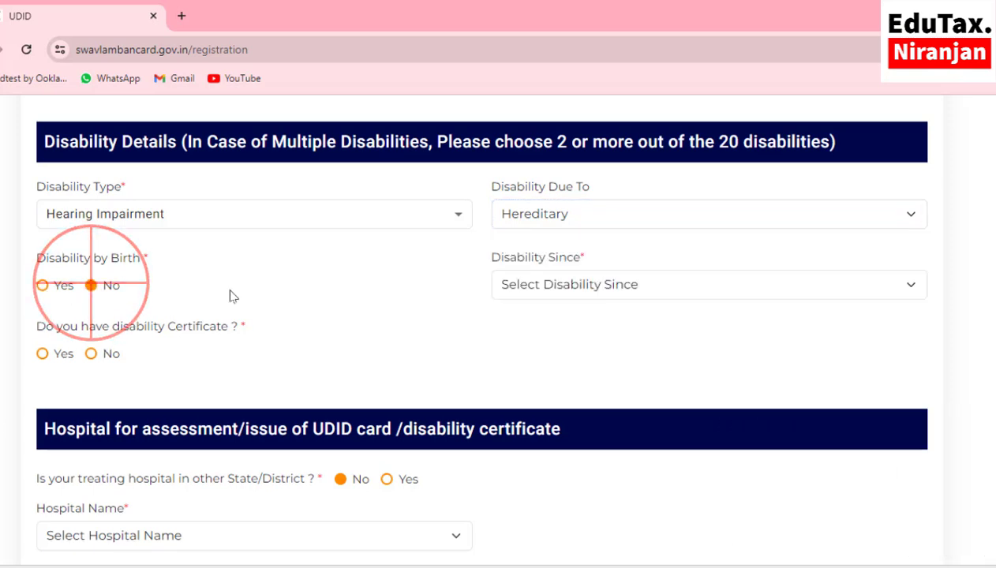
scroll(214, 300, down, 1)
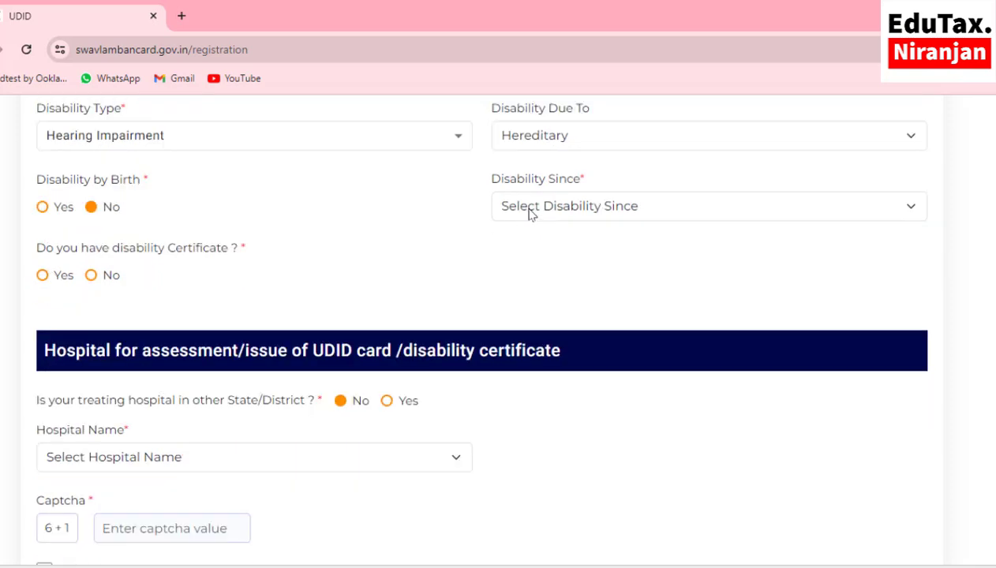
- Set Disability Since to 2005 and answer No to having an existing certificate
click(569, 218)
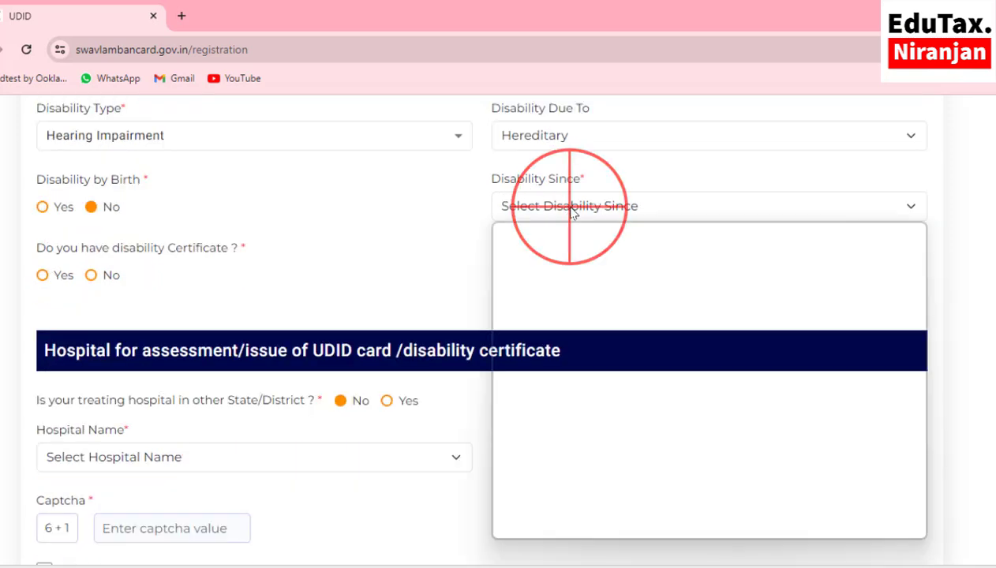
scroll(545, 359, down, 2)
scroll(545, 362, down, 5)
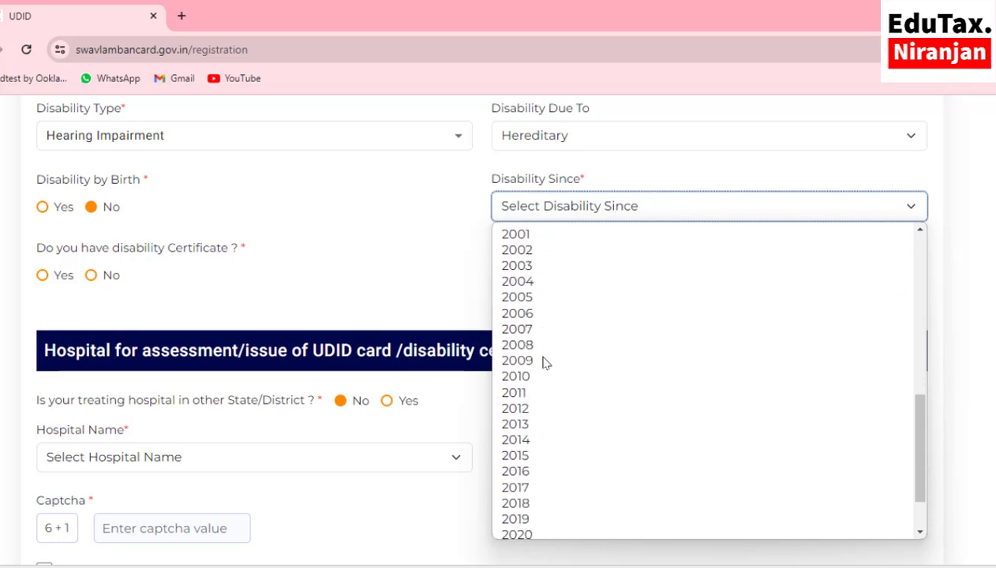
scroll(545, 362, down, 1)
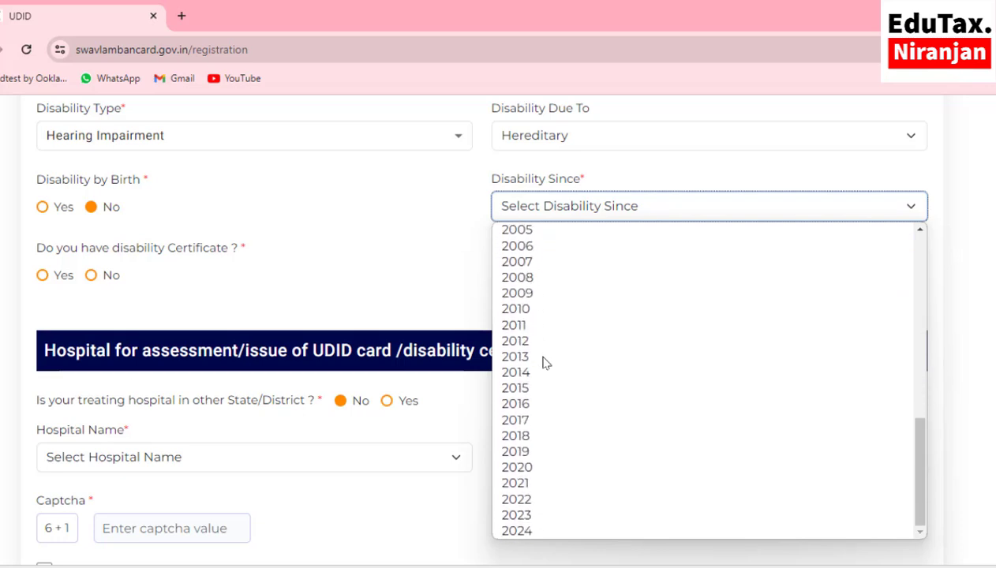
scroll(544, 362, up, 3)
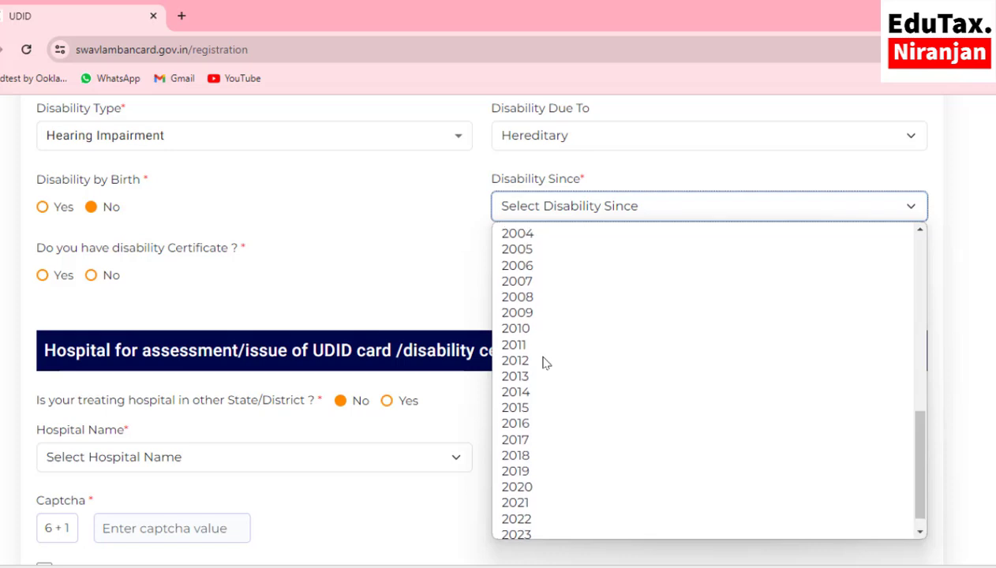
click(521, 386)
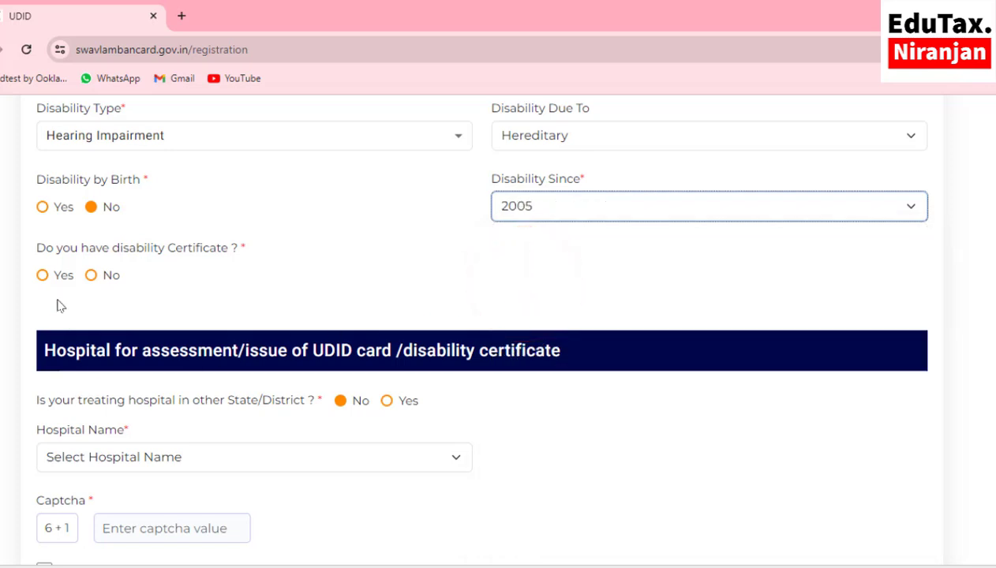
click(92, 278)
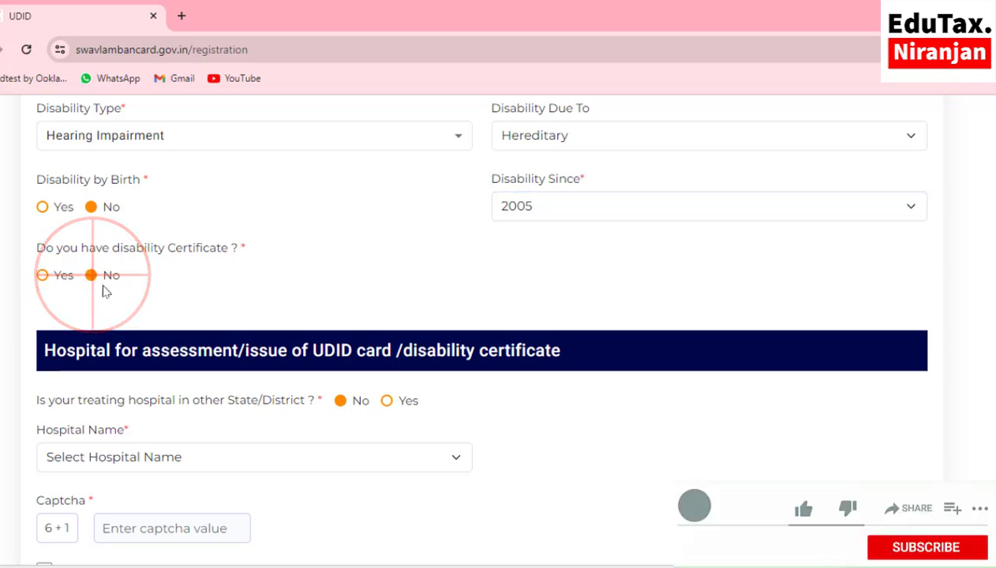
- Answer Yes to having a disability certificate and upload PH.pdf from Desktop > UDID
click(42, 276)
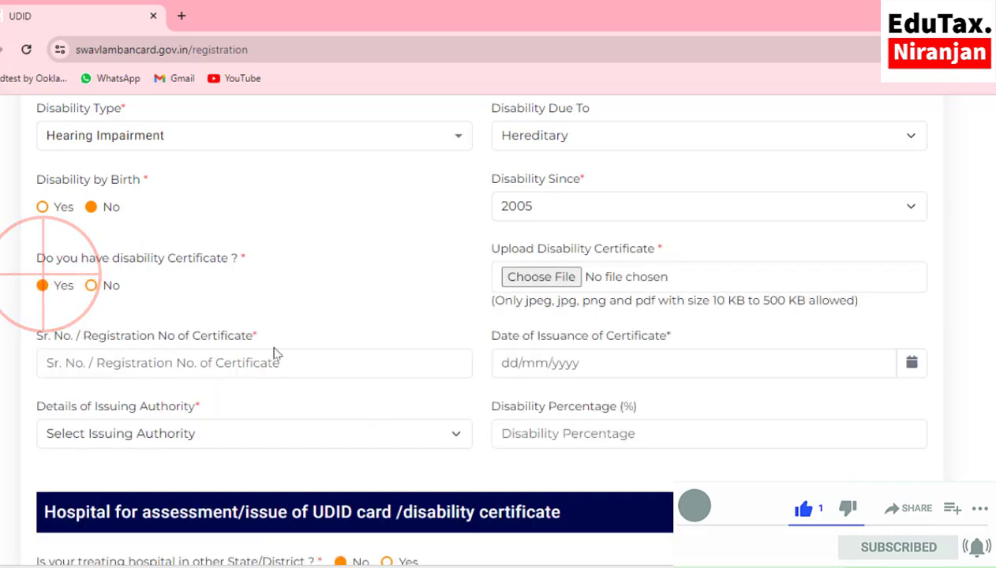
scroll(375, 349, down, 1)
scroll(374, 348, up, 1)
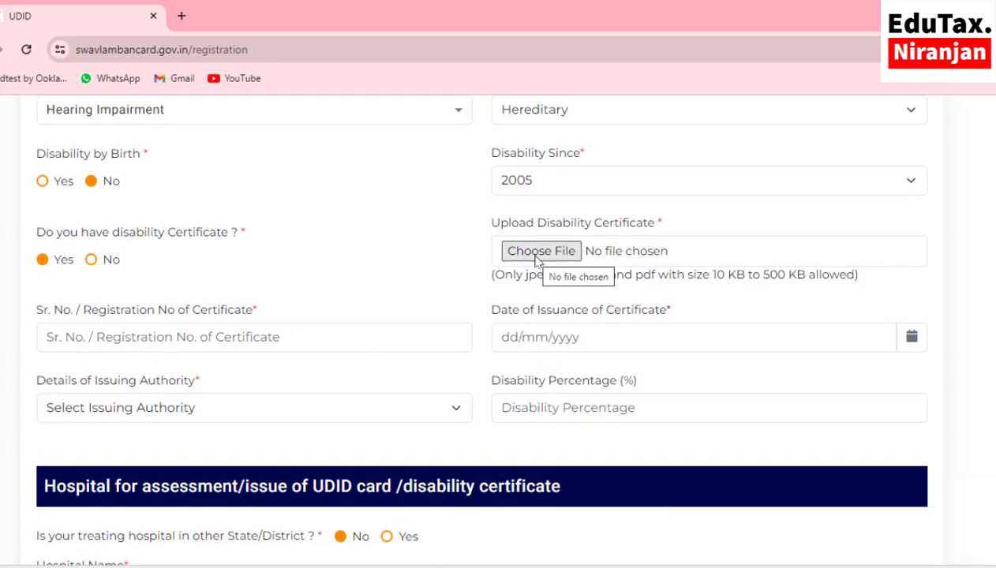
click(541, 251)
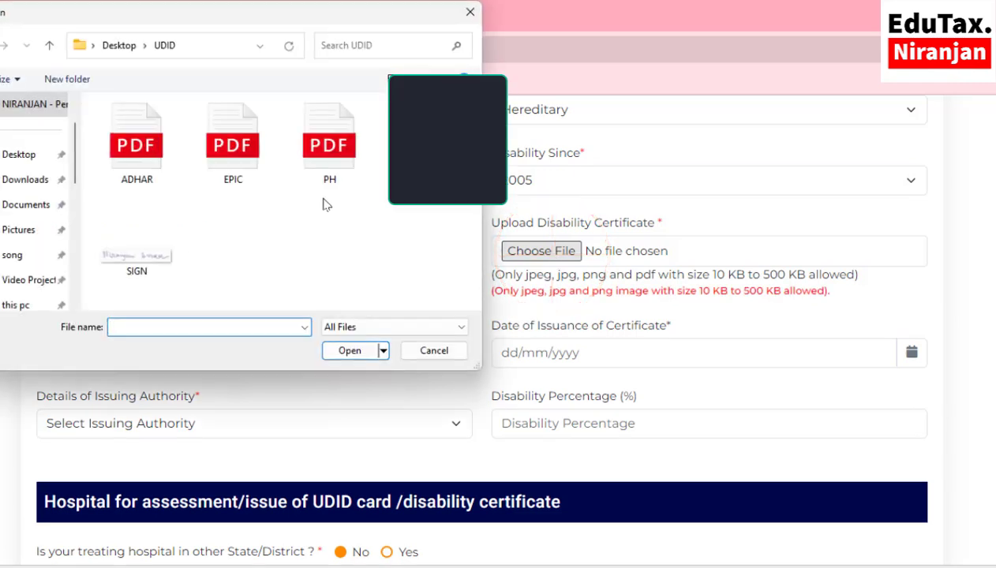
click(324, 163)
click(351, 350)
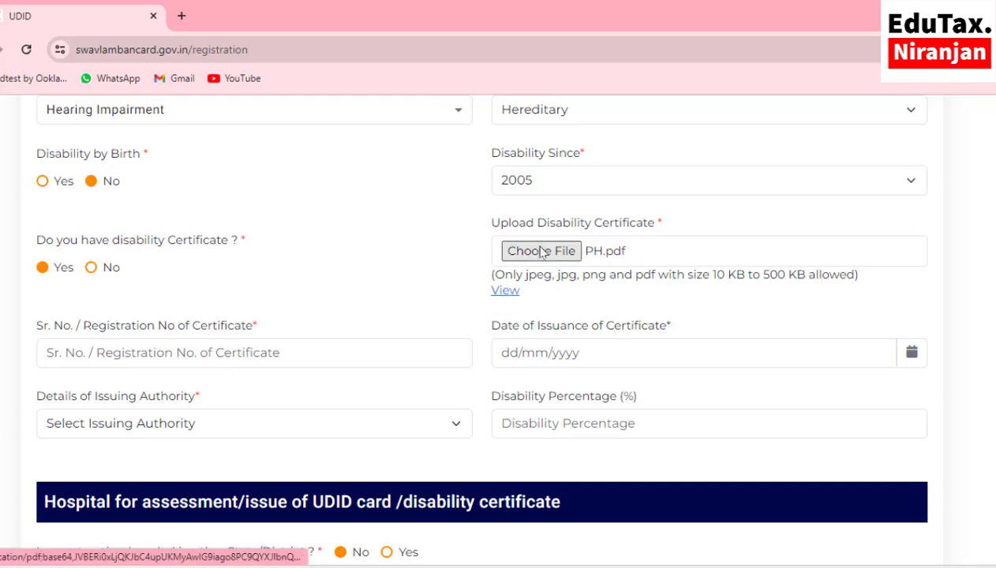
scroll(87, 357, down, 1)
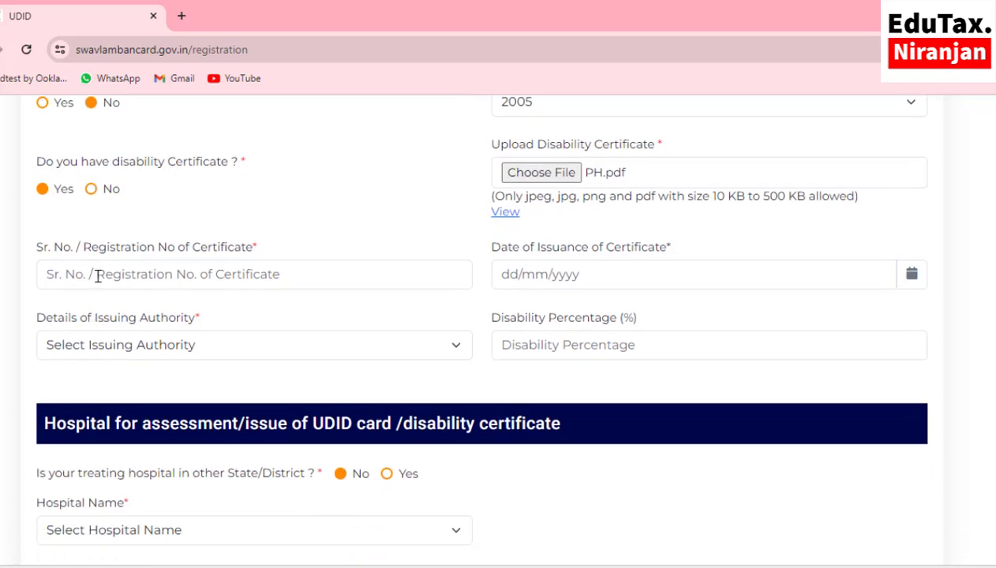
- Enter the certificate registration number and pick its issue date from the calendar
click(140, 277)
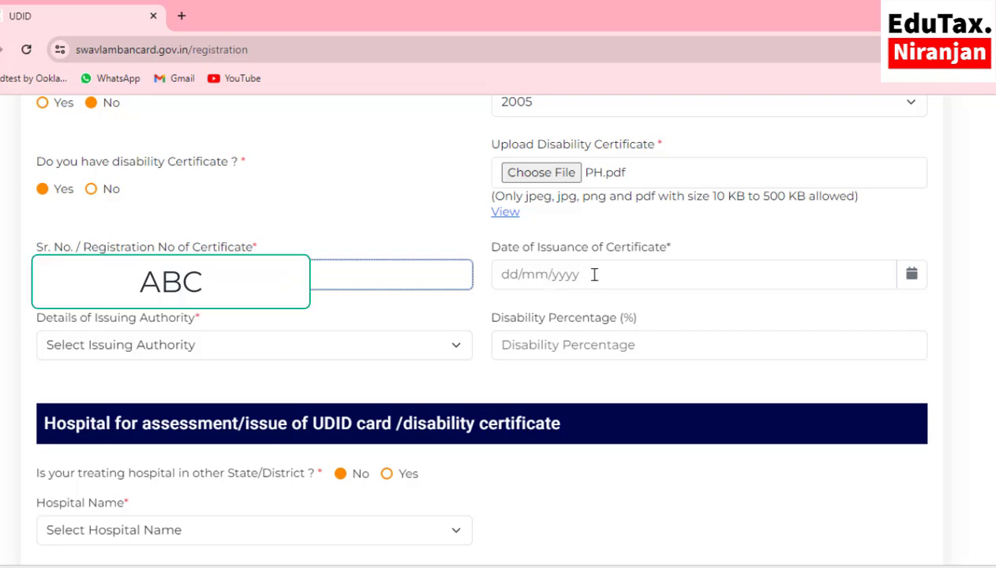
click(911, 277)
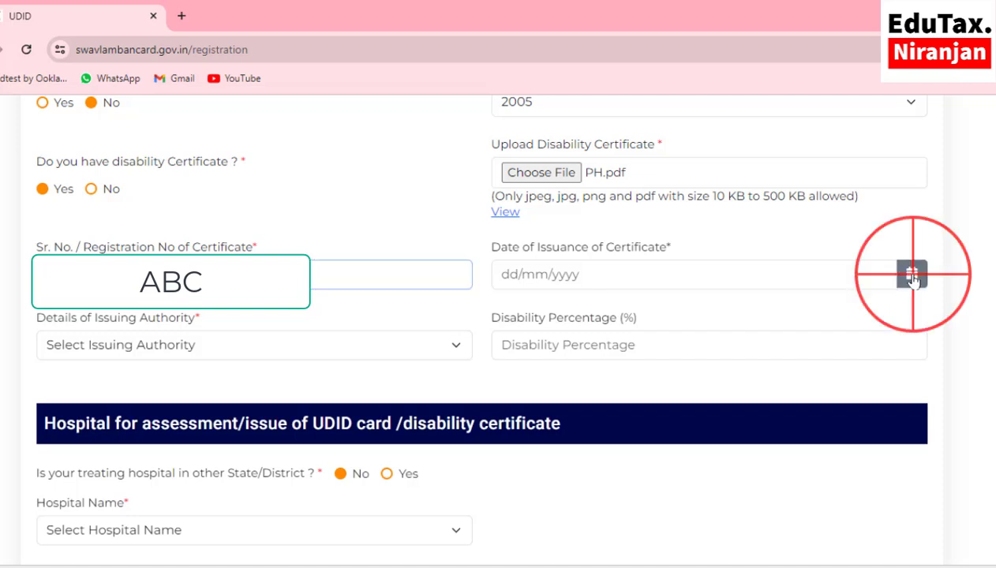
click(624, 310)
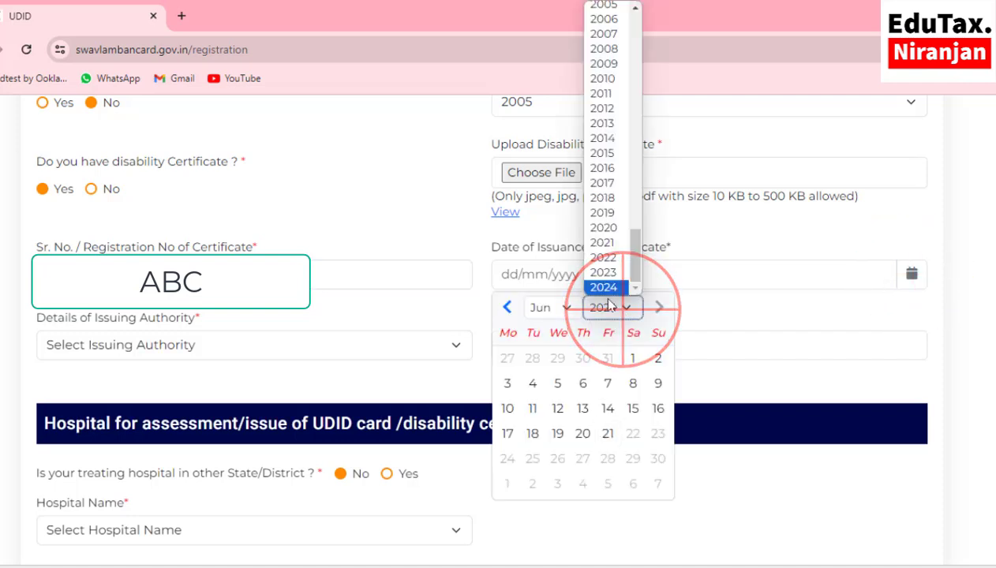
click(532, 383)
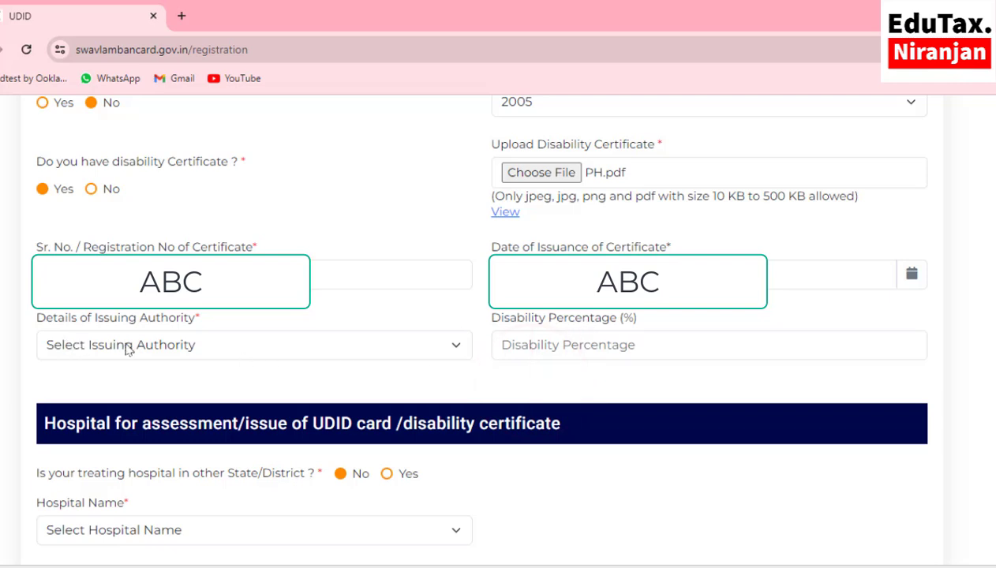
- Set the issuing authority to Medical Authority and enter the disability percentage
click(177, 350)
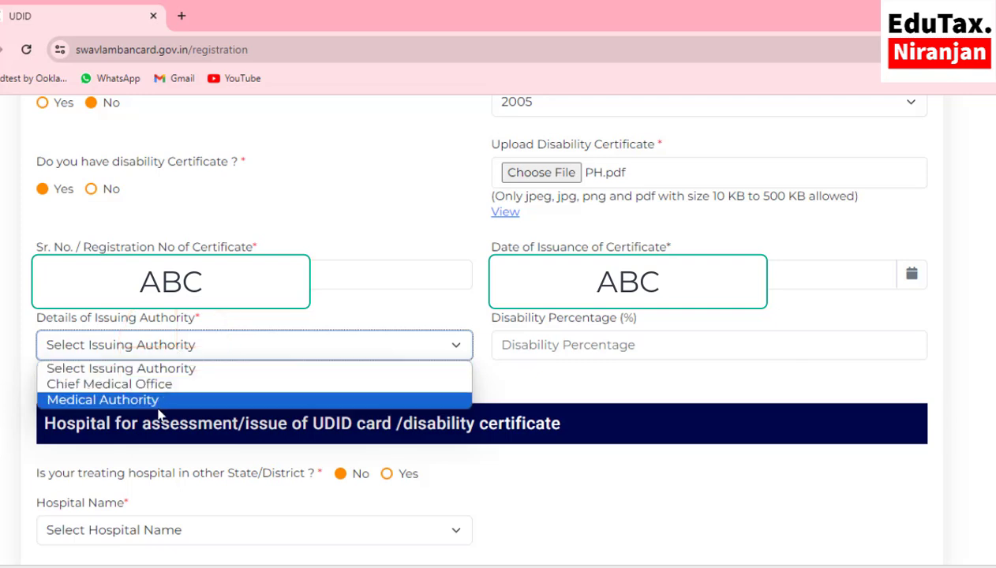
click(109, 401)
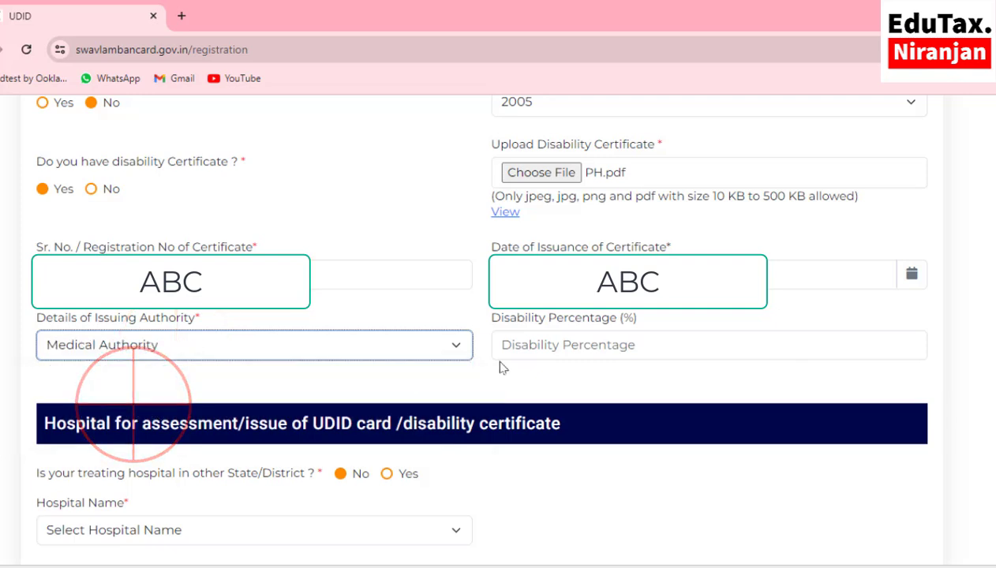
click(540, 350)
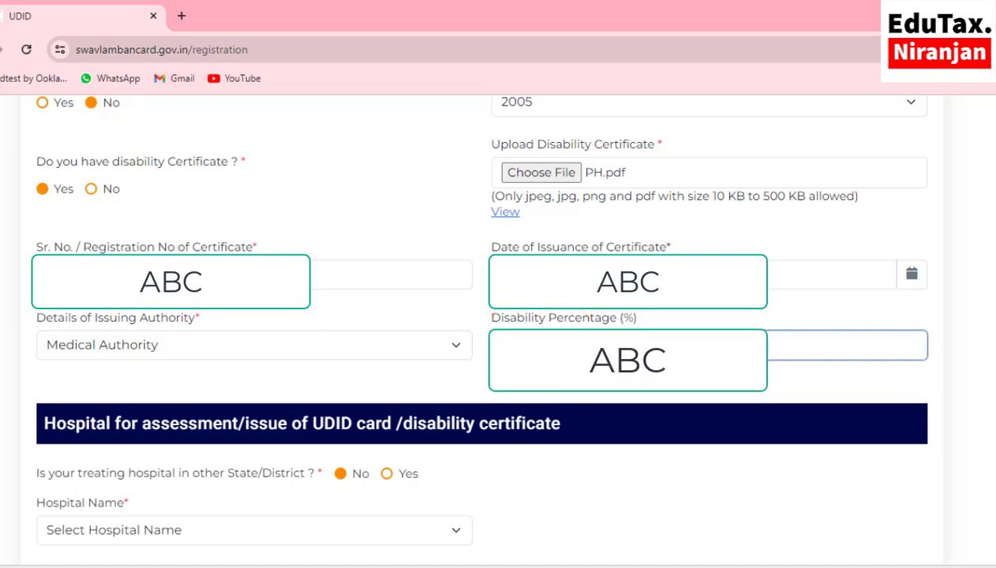
scroll(253, 413, down, 3)
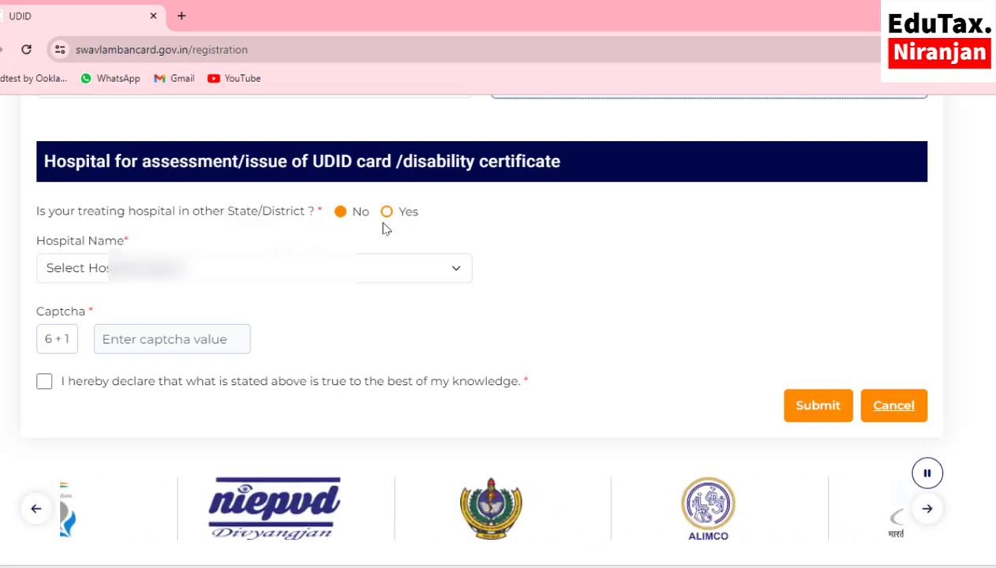
- Choose the district hospital for assessment, answer the 6 + 1 captcha with 7, and tick the declaration
click(139, 267)
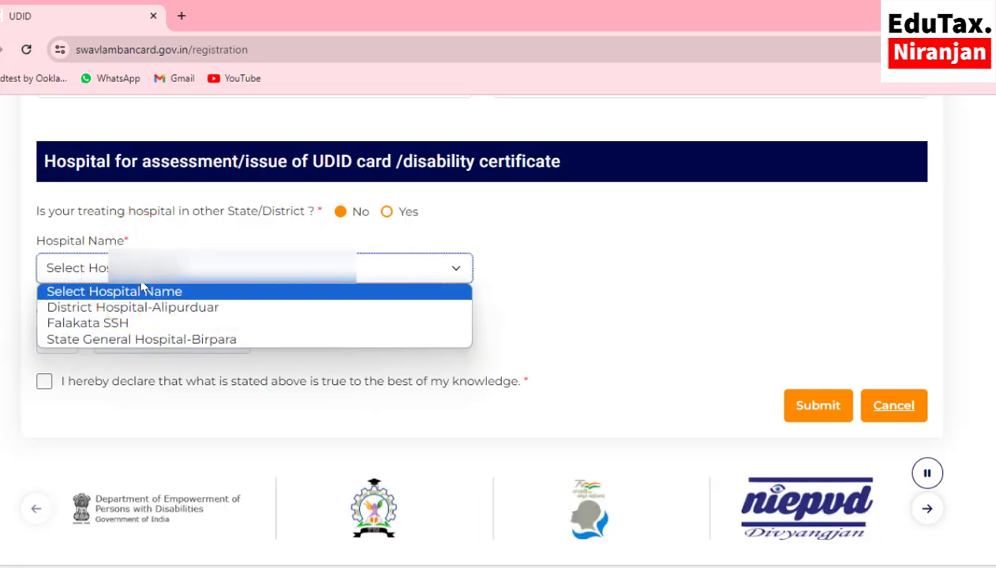
click(150, 314)
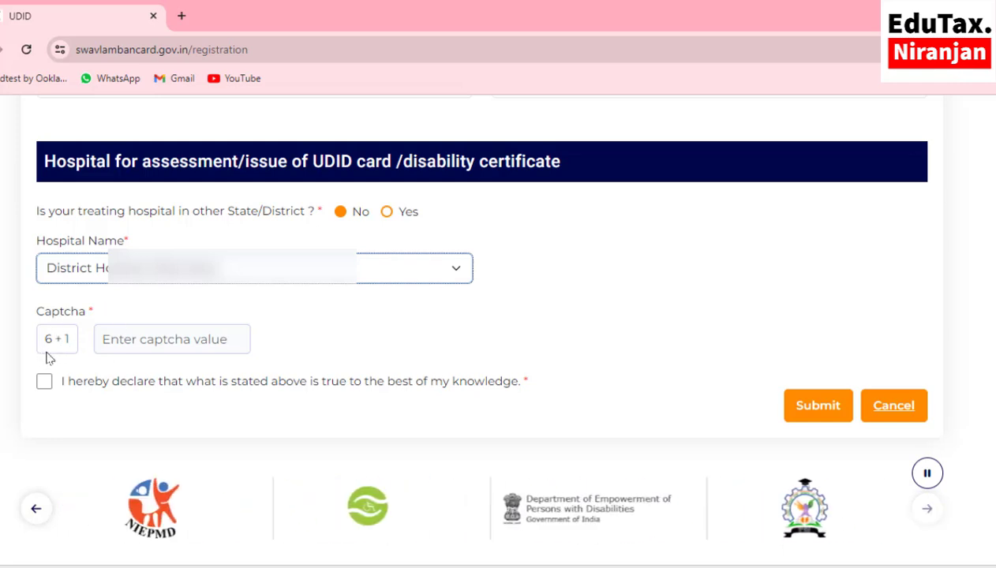
click(125, 343)
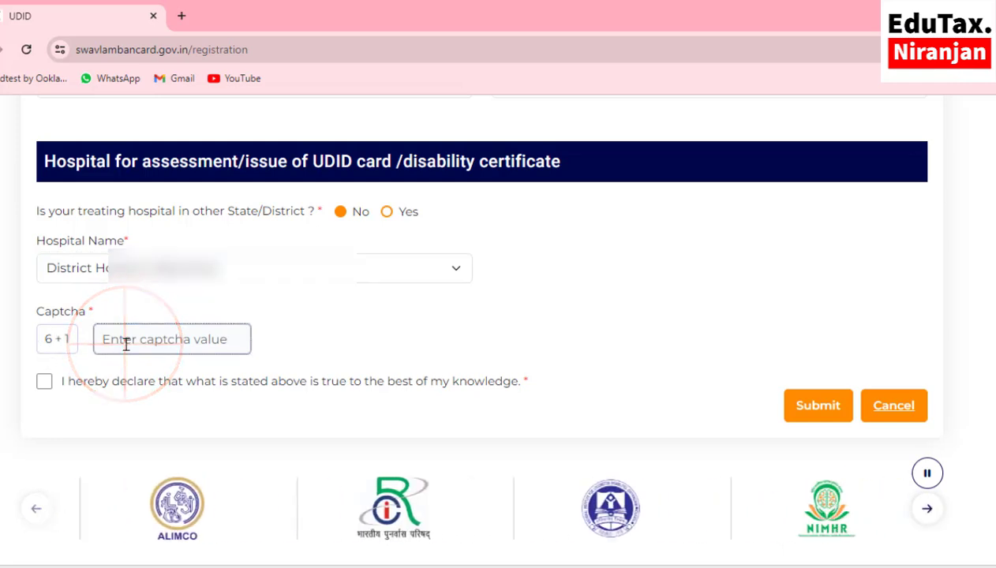
text(7)
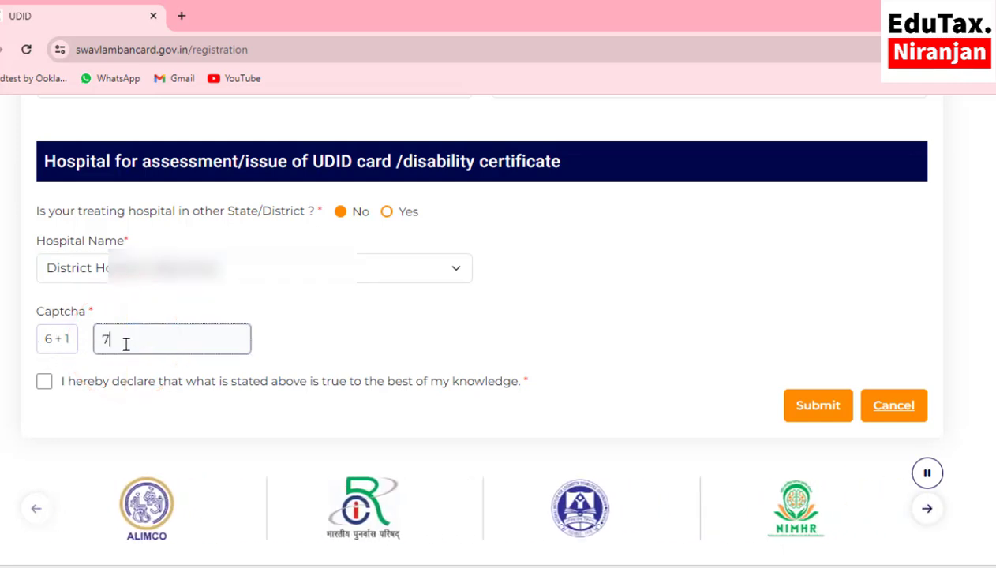
click(45, 382)
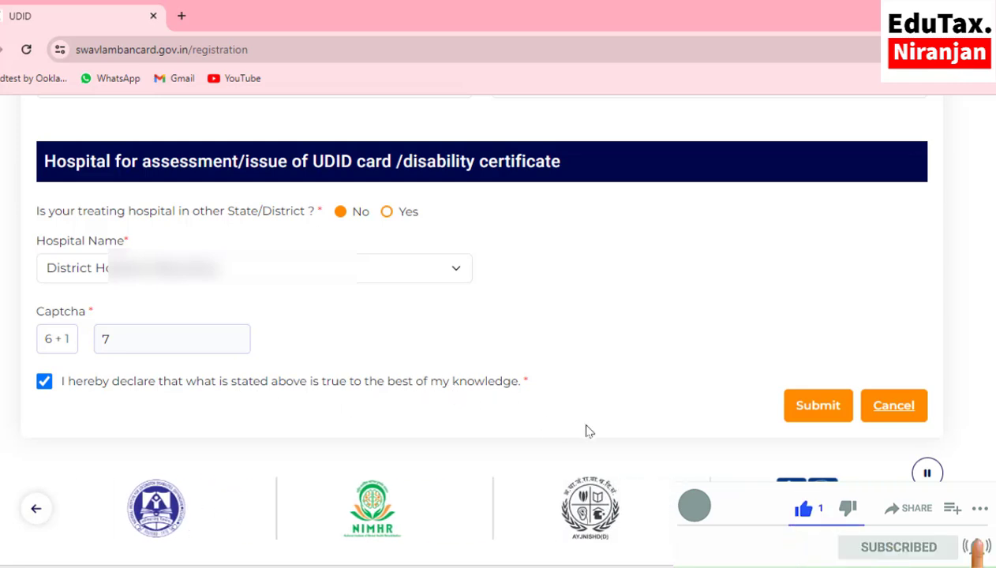
- Submit the registration form, then Confirm Application on the summary page
click(817, 407)
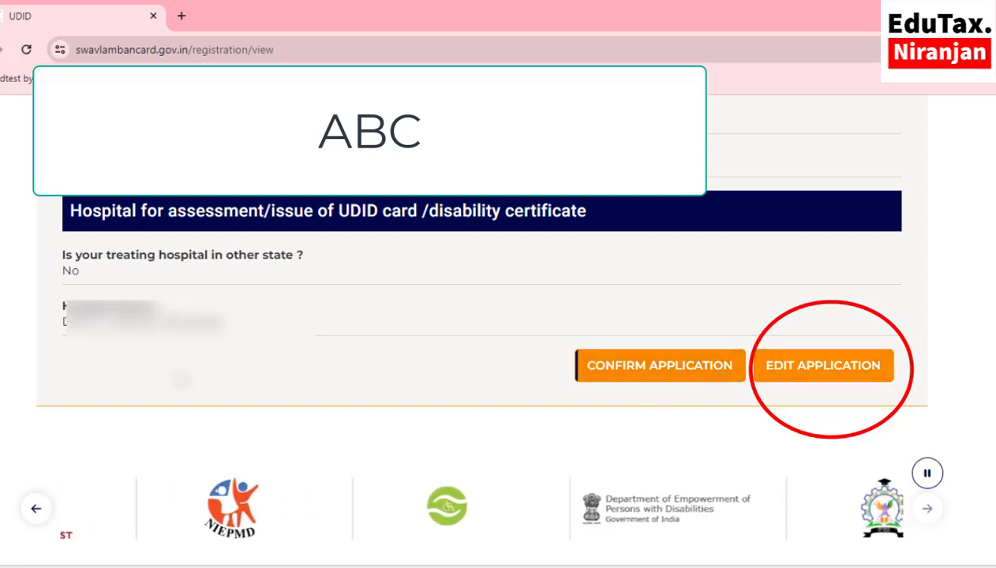
click(630, 372)
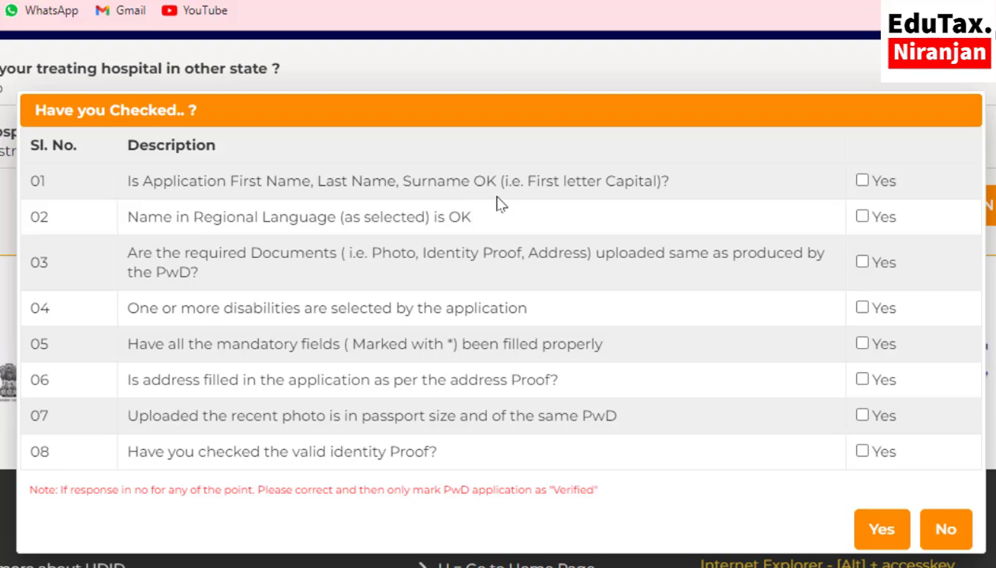
- Tick checklist items 01, 02, 03, 05, 06 and 08 in the 'Have you Checked..?' dialog
click(863, 182)
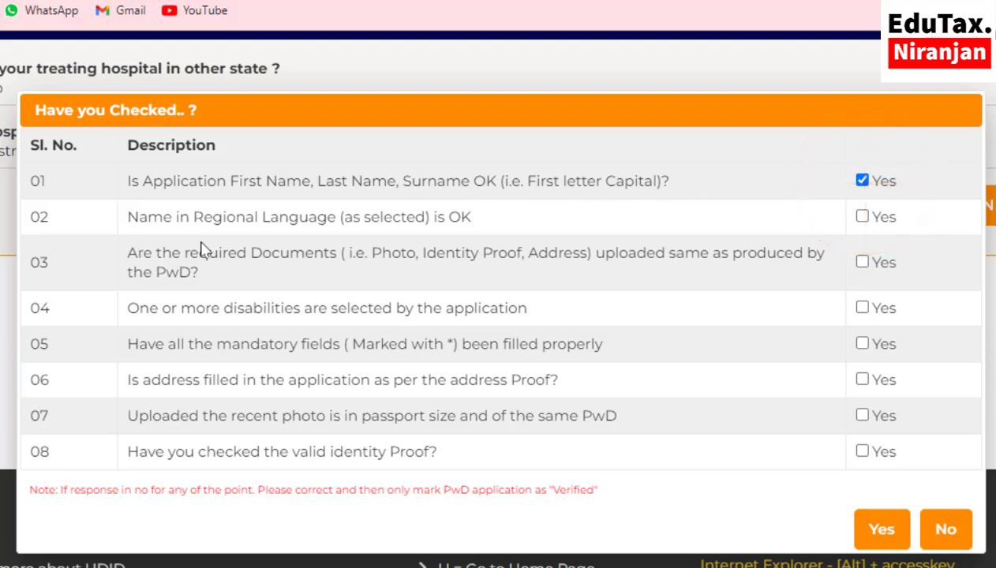
click(862, 217)
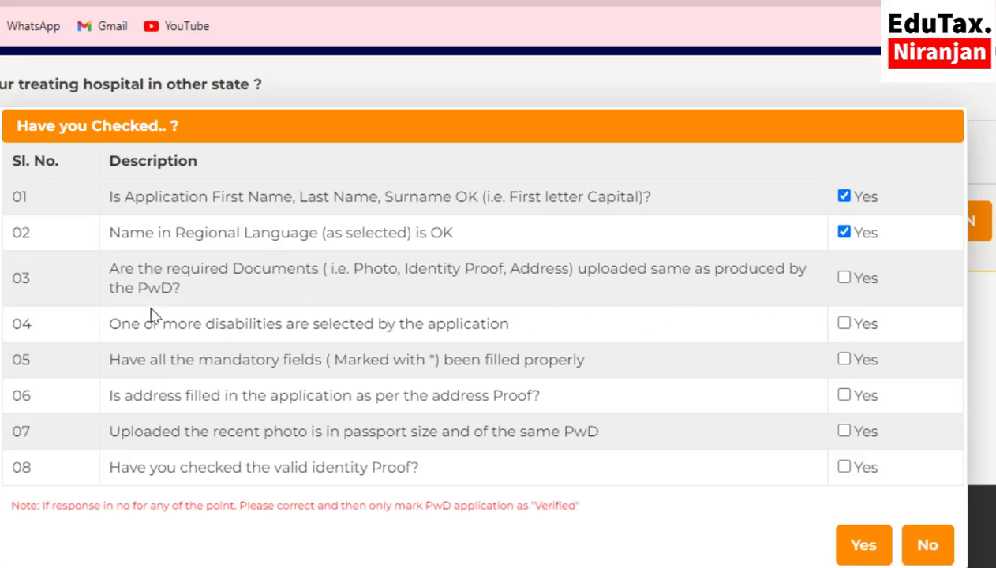
click(844, 279)
click(844, 359)
click(844, 395)
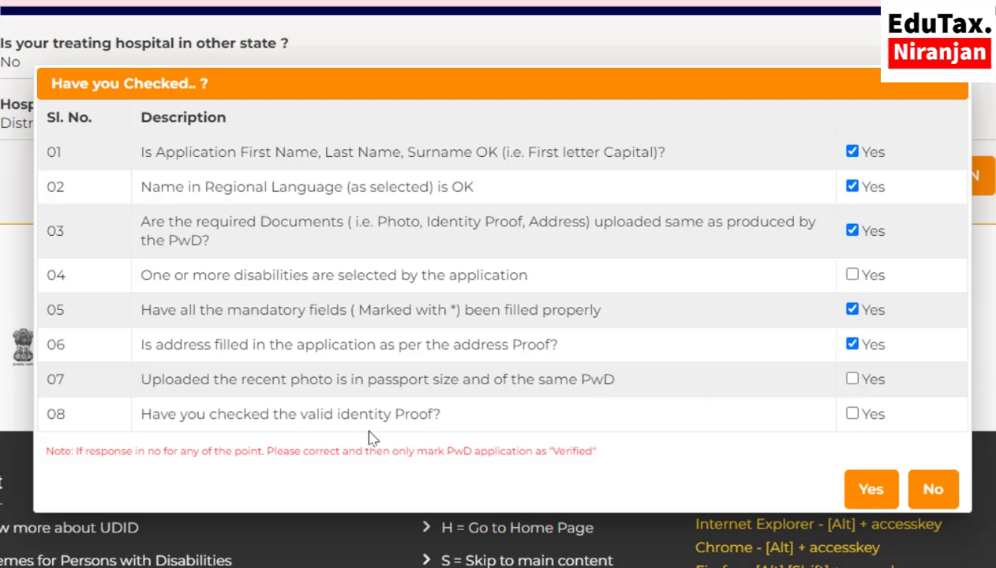
click(852, 414)
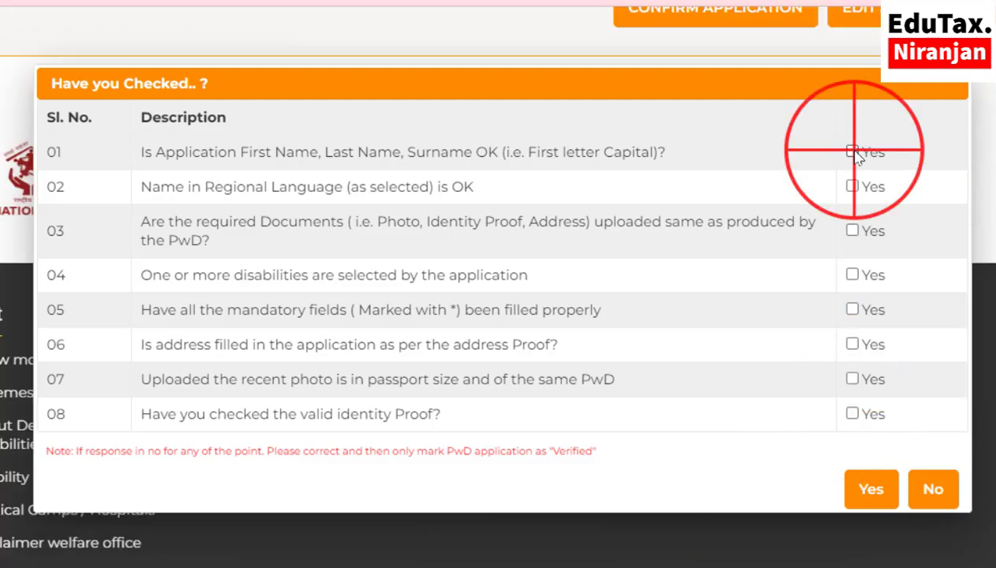
- Tick all eight checklist items 01–08 and confirm with Yes to finalise the application
click(852, 152)
click(852, 186)
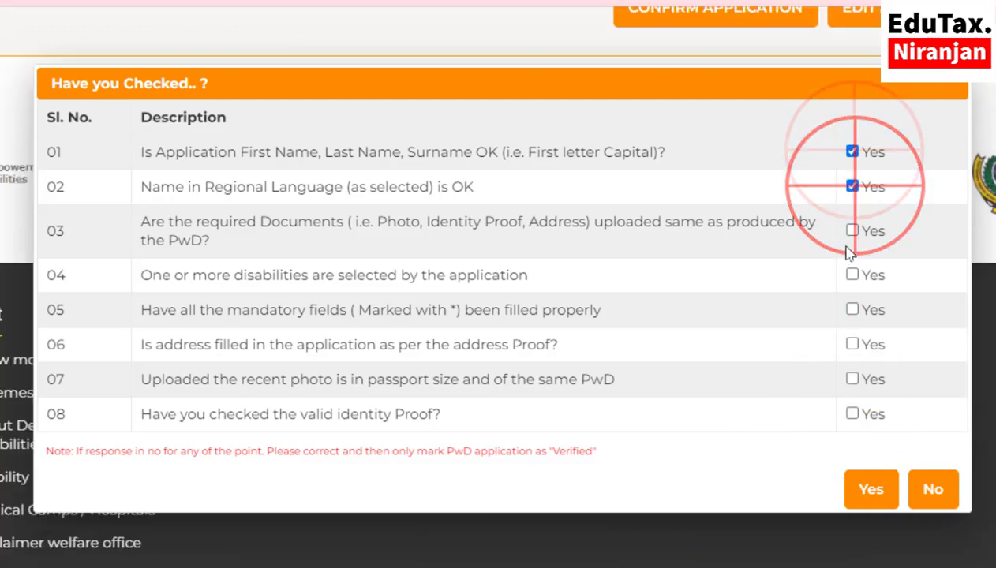
click(852, 231)
click(852, 275)
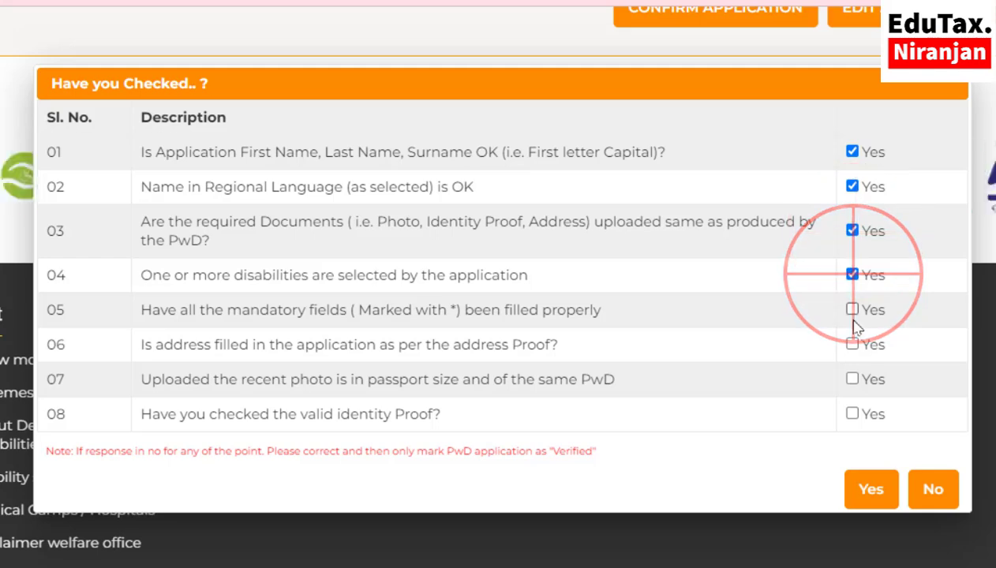
click(853, 309)
click(853, 344)
click(852, 379)
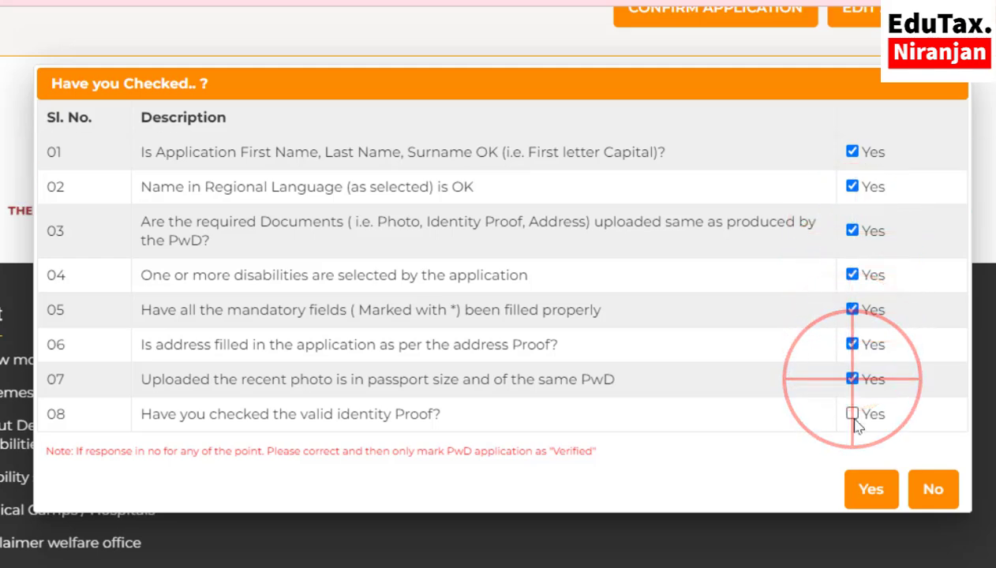
click(853, 414)
click(873, 491)
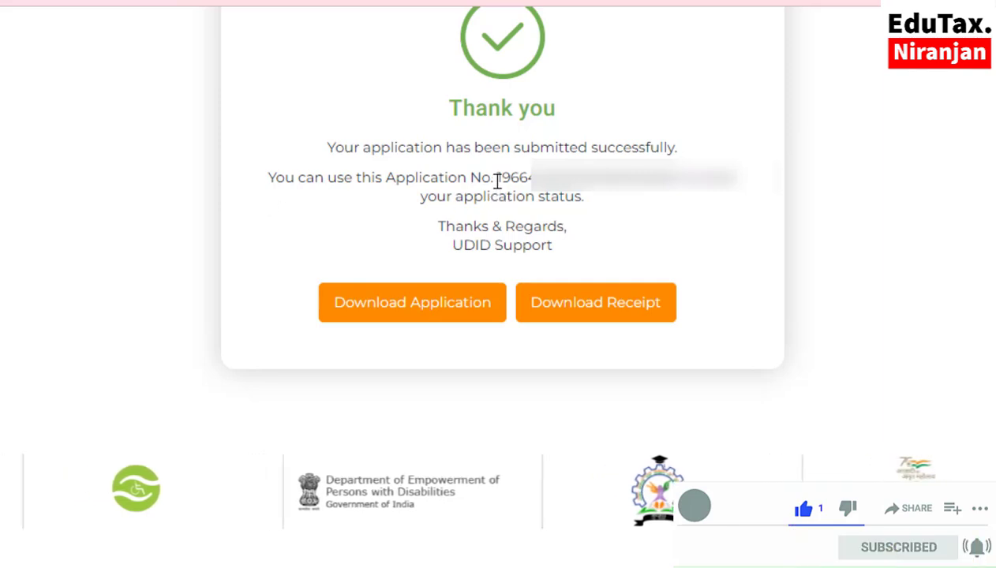
- Select the application number on the Thank you page and copy it
drag(496, 178, 687, 178)
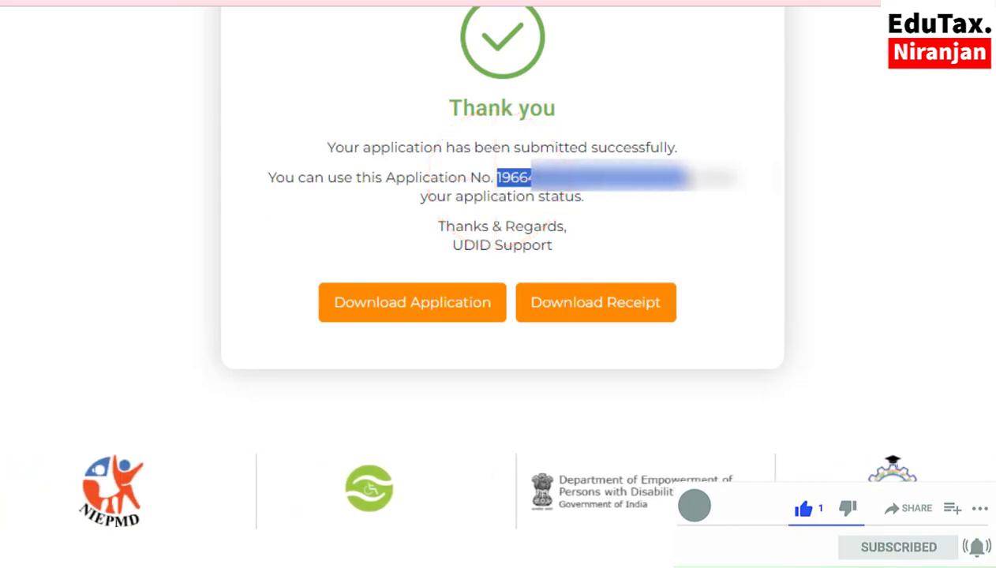
right_click(614, 188)
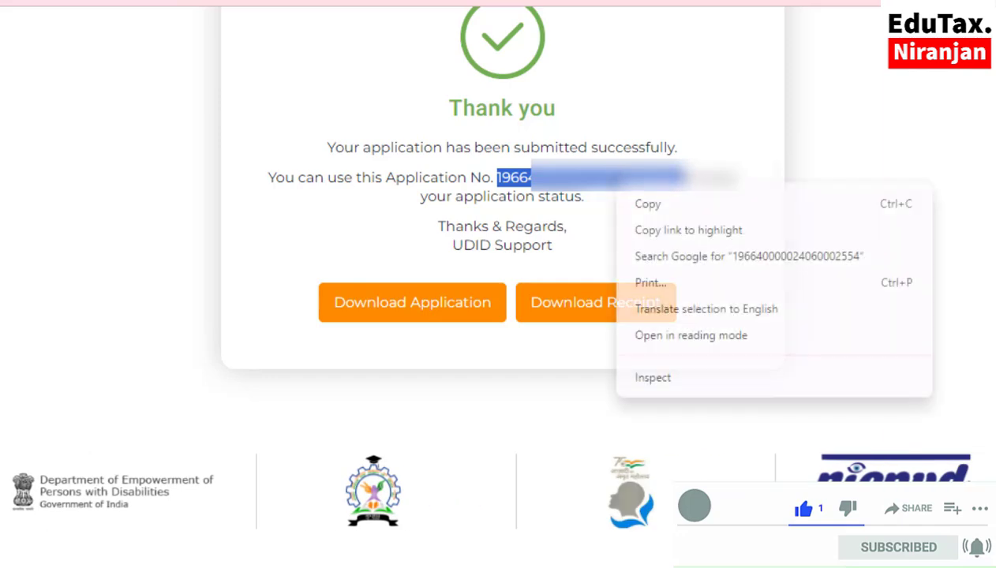
click(634, 207)
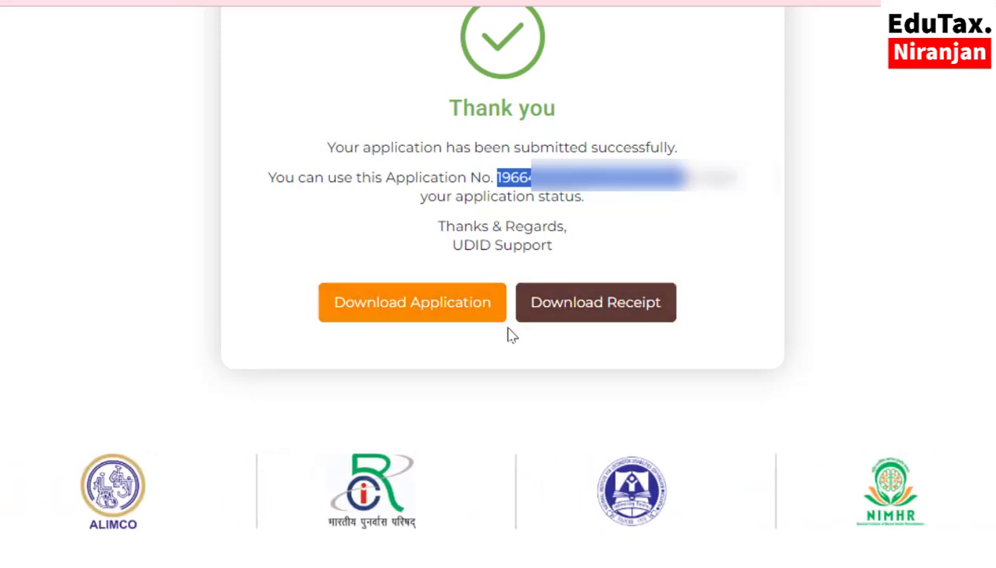
- Download and view the acknowledgement receipt PDF, then return to the Thank you page
click(426, 312)
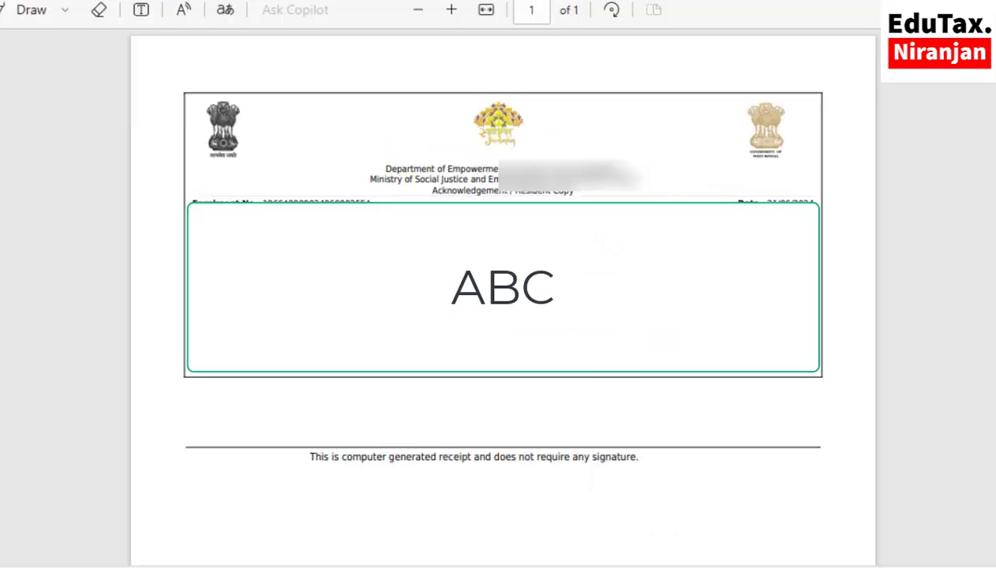
click(533, 552)
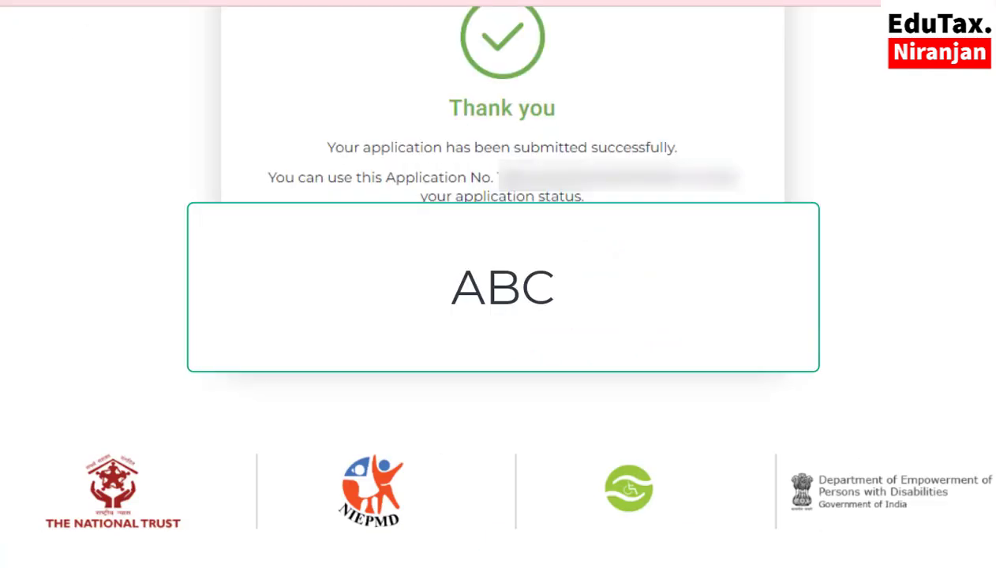
scroll(689, 491, up, 5)
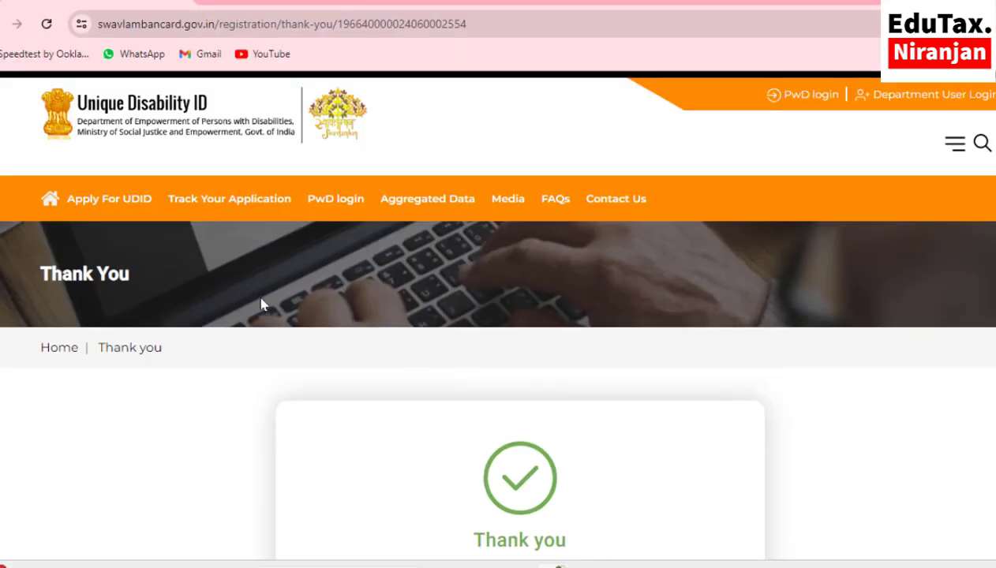
- Track the application by mobile number, see it successfully submitted, and follow the PwD login link
click(215, 202)
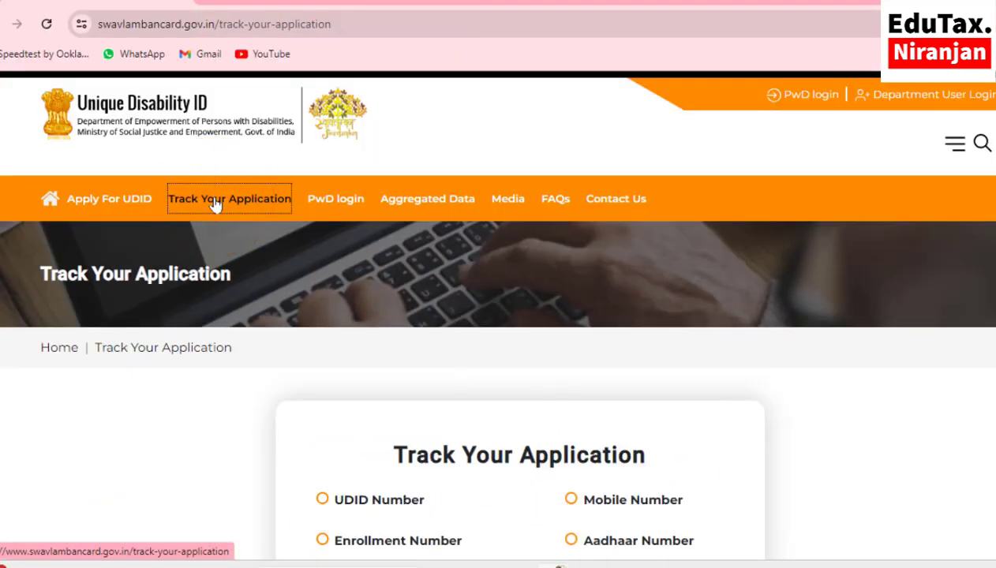
scroll(308, 314, down, 2)
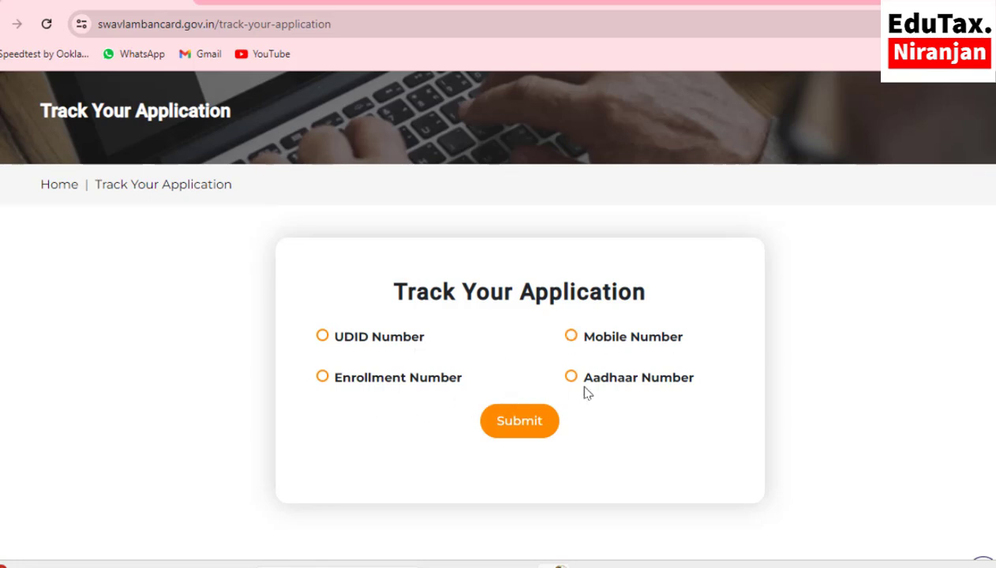
click(572, 337)
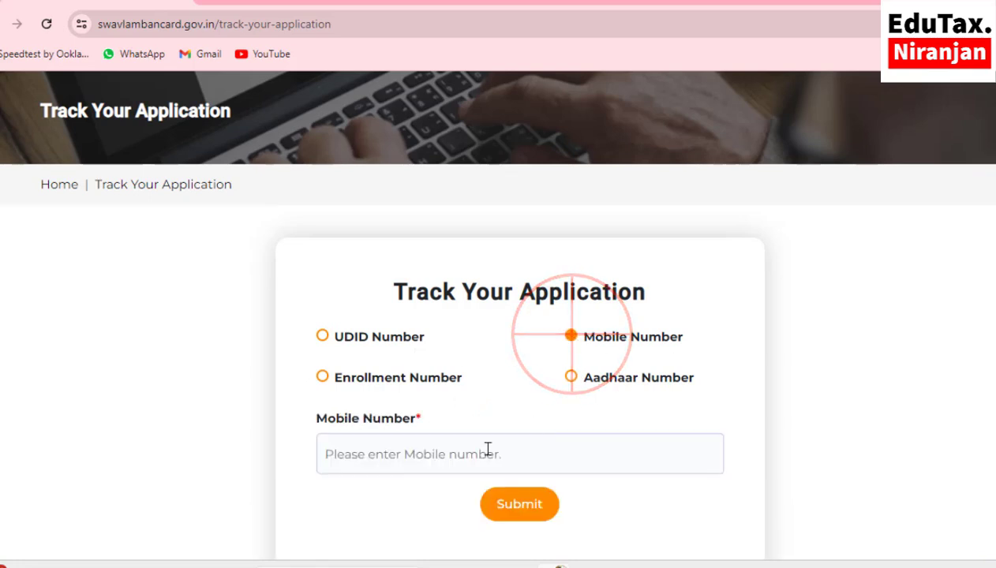
click(419, 458)
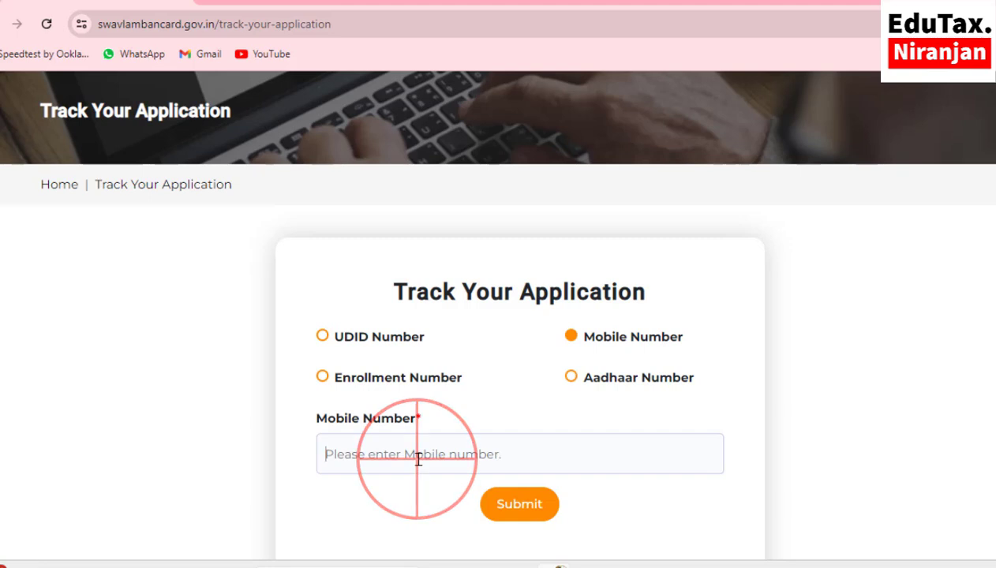
click(517, 513)
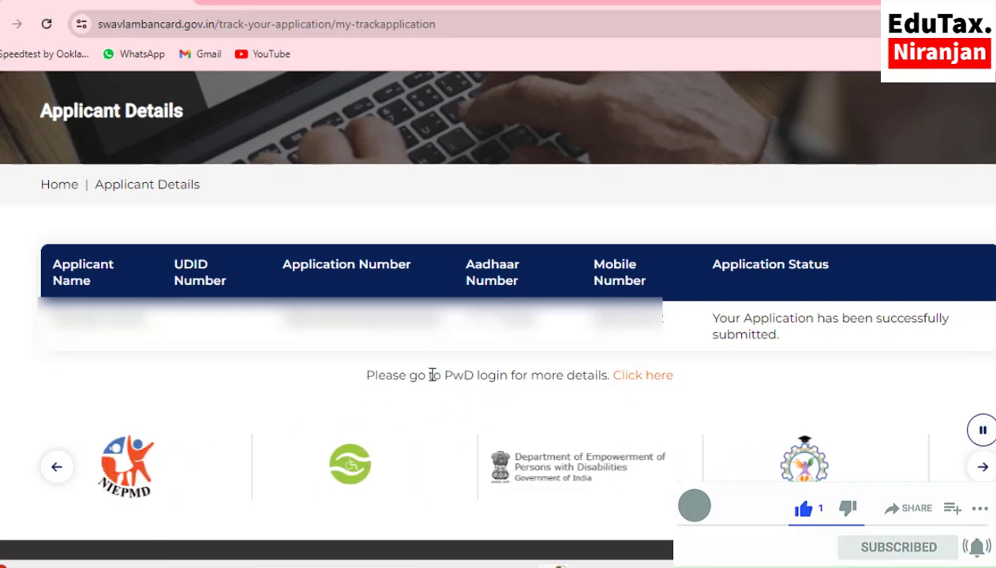
click(643, 376)
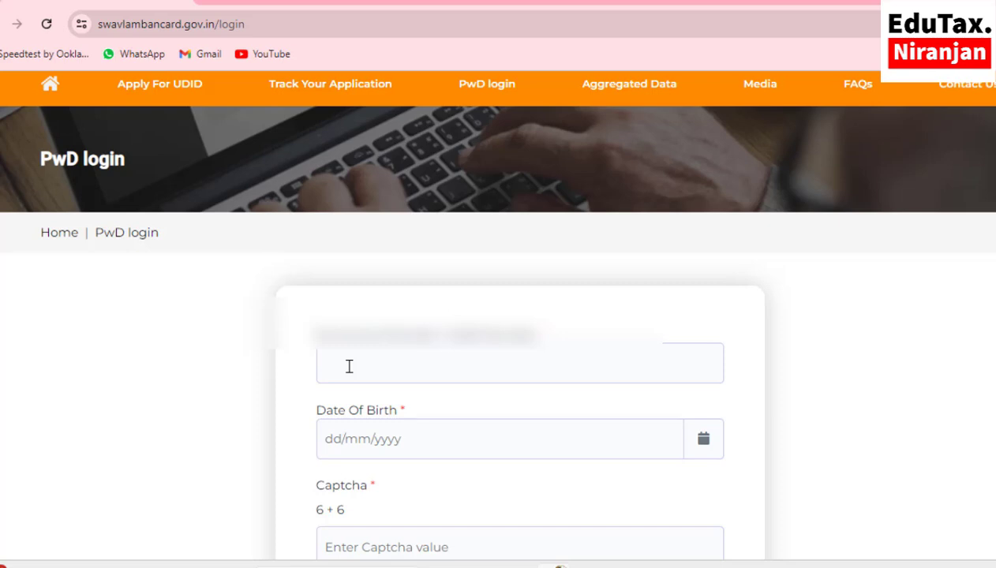
- Log in to the PwD dashboard with application number, date of birth and captcha answer 12
click(349, 366)
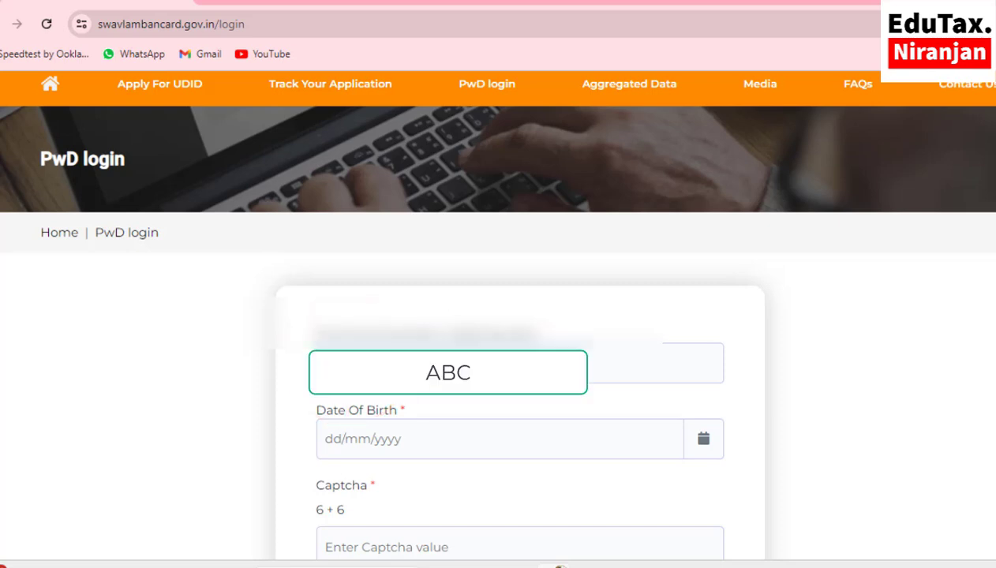
click(703, 439)
scroll(583, 444, down, 4)
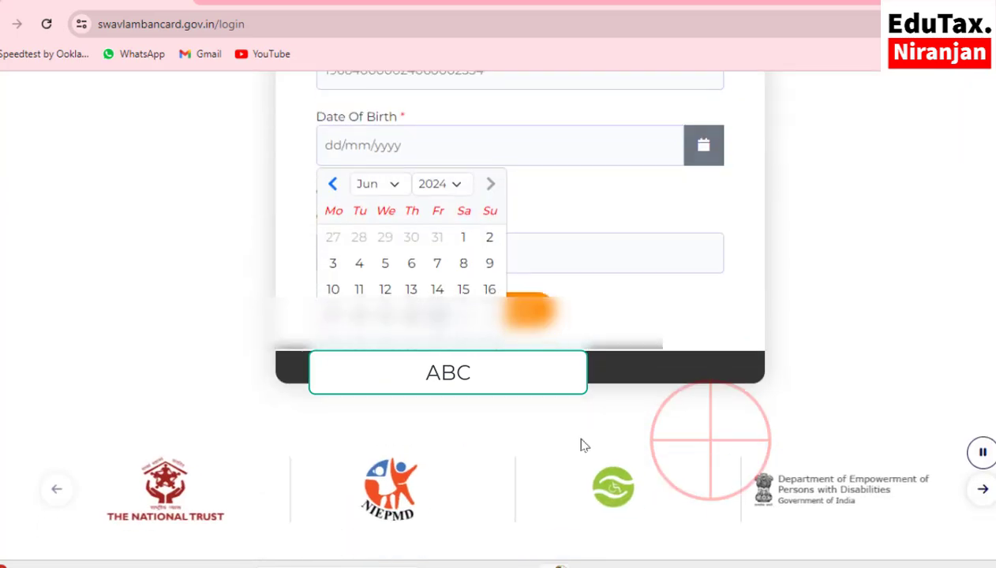
click(377, 260)
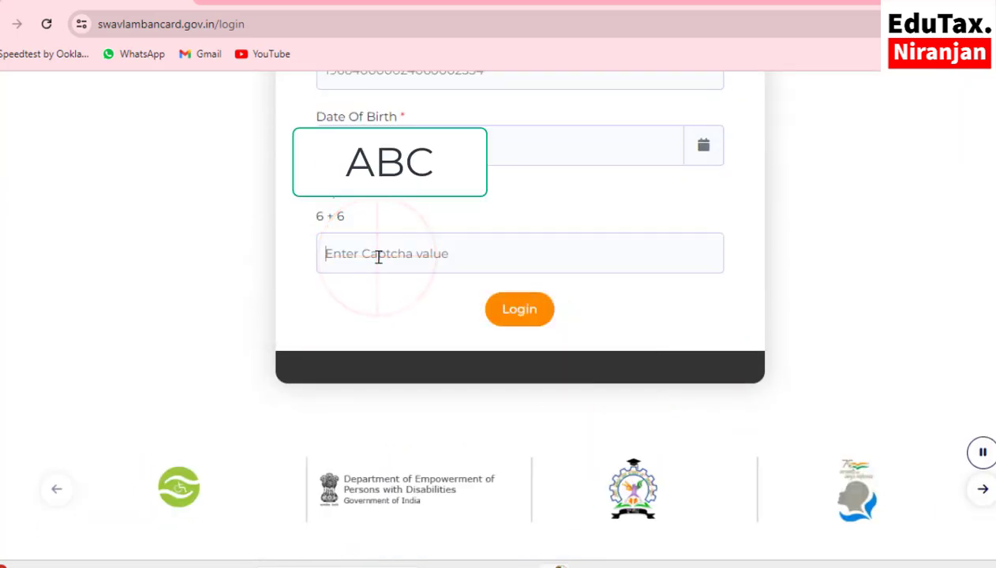
text(12)
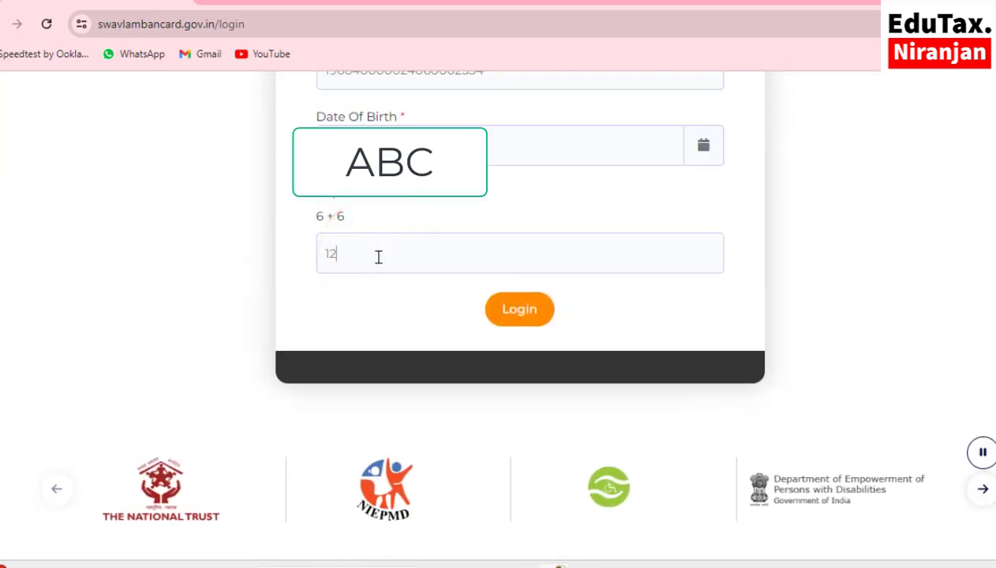
click(517, 312)
- Review the application status under My Account, then go back to Track Your Application
scroll(473, 411, down, 2)
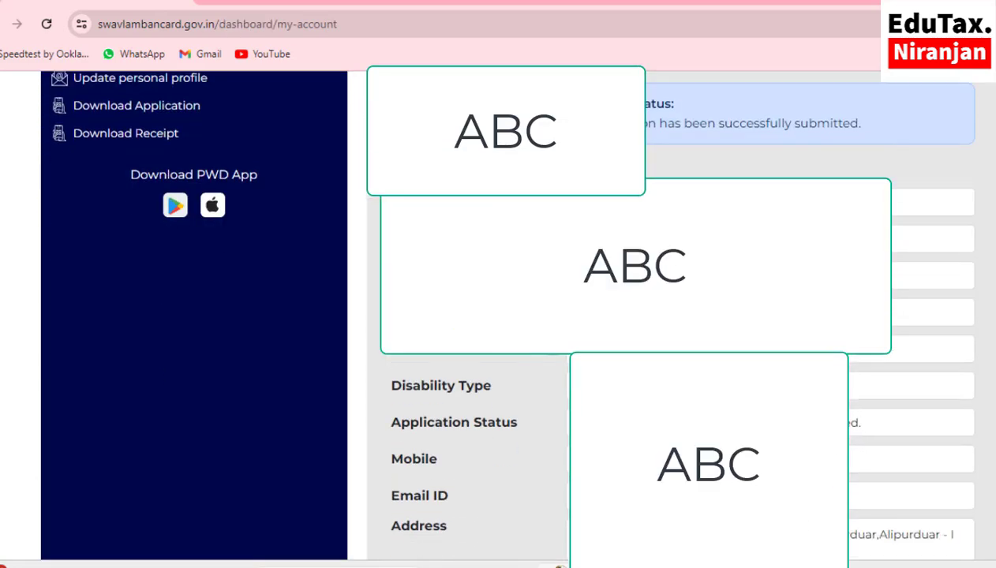
scroll(169, 306, up, 2)
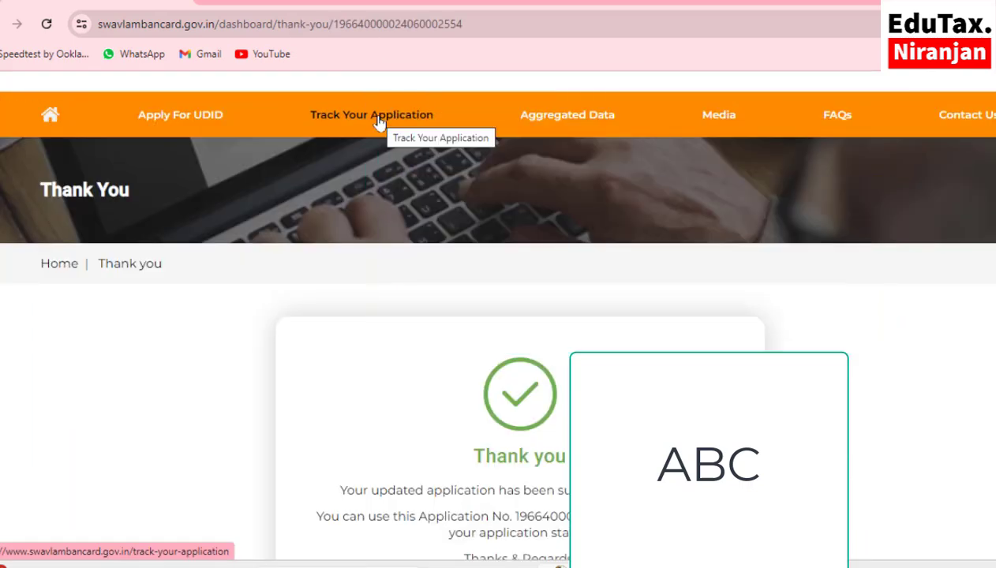
click(377, 124)
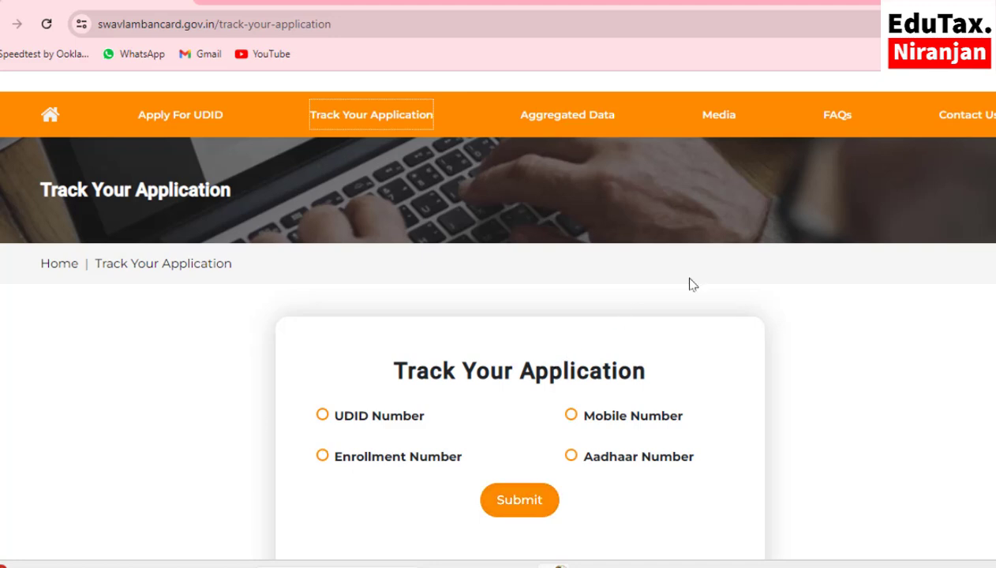
- Open FAQs, expand 'What is UDID card?', and scroll down to the lost-card question
mouse_move(838, 134)
click(838, 116)
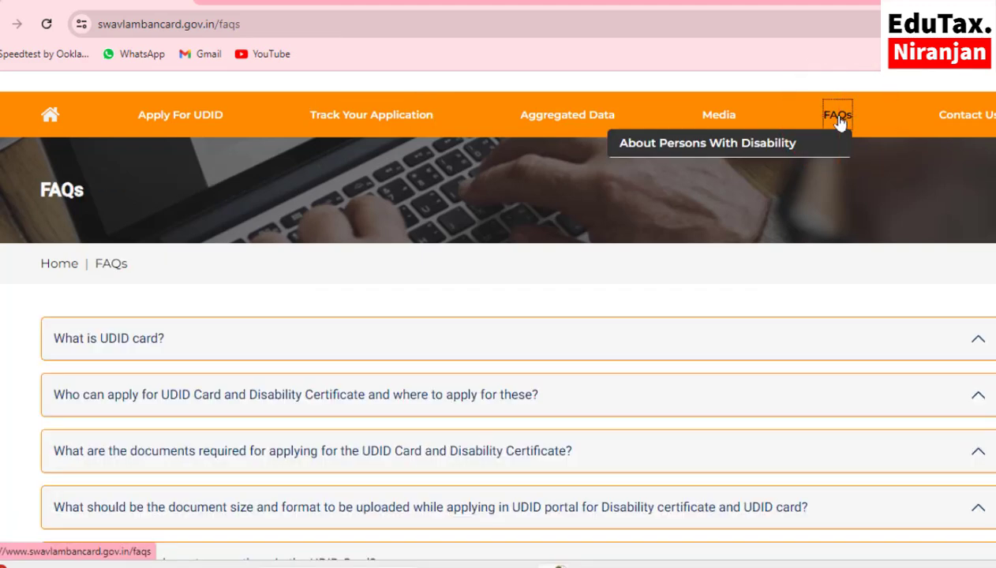
click(180, 356)
scroll(181, 356, down, 2)
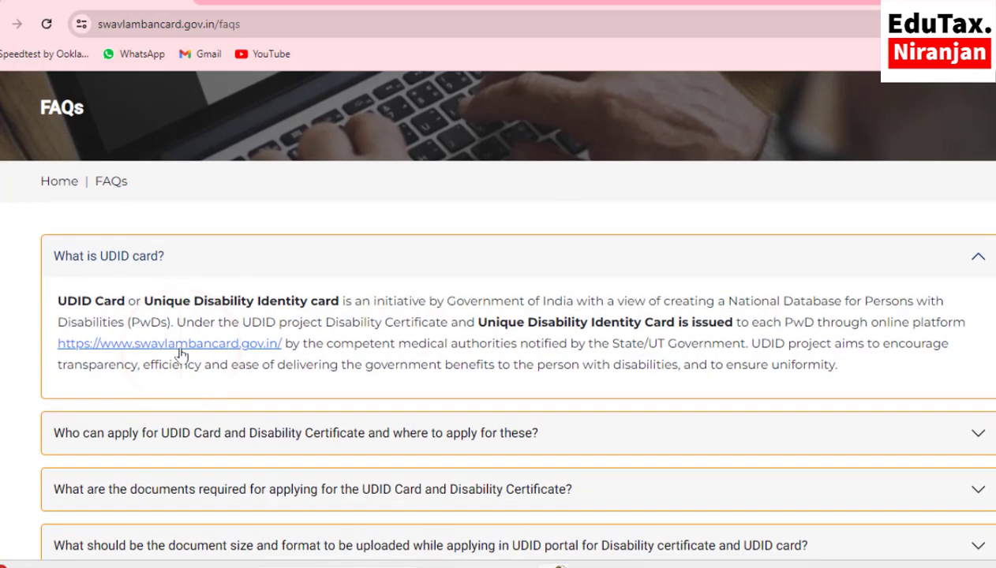
scroll(181, 356, down, 10)
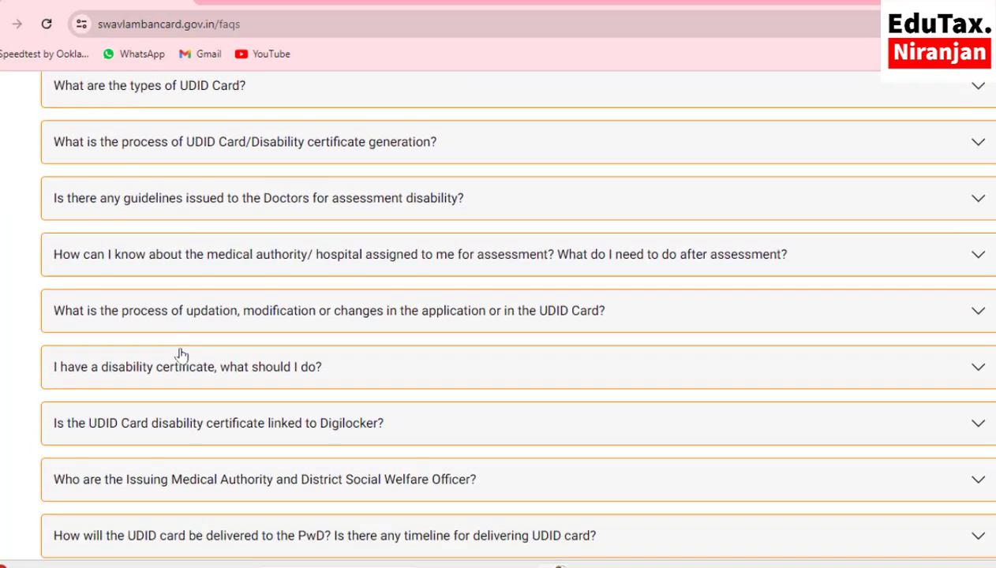
scroll(180, 356, down, 9)
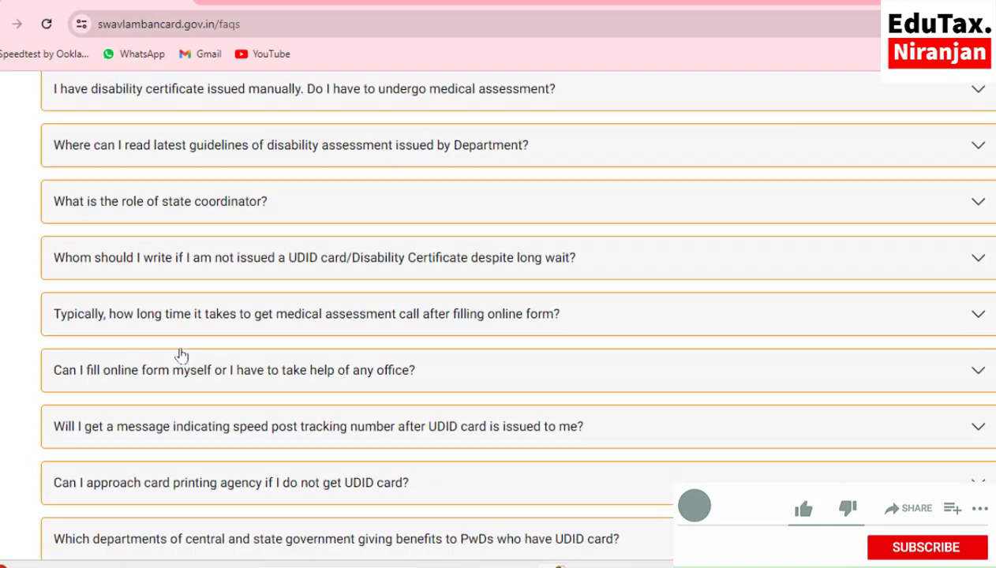
scroll(181, 356, down, 10)
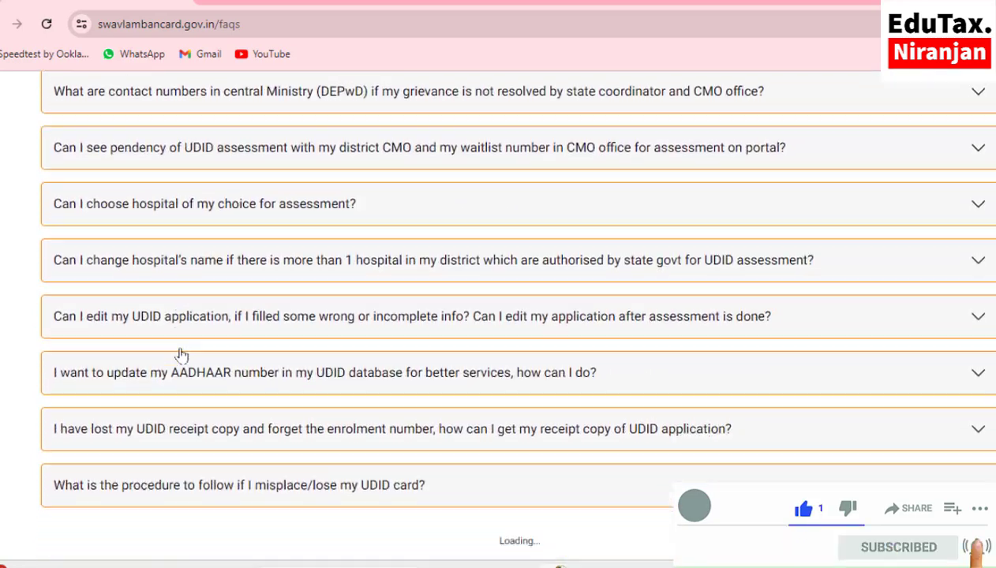